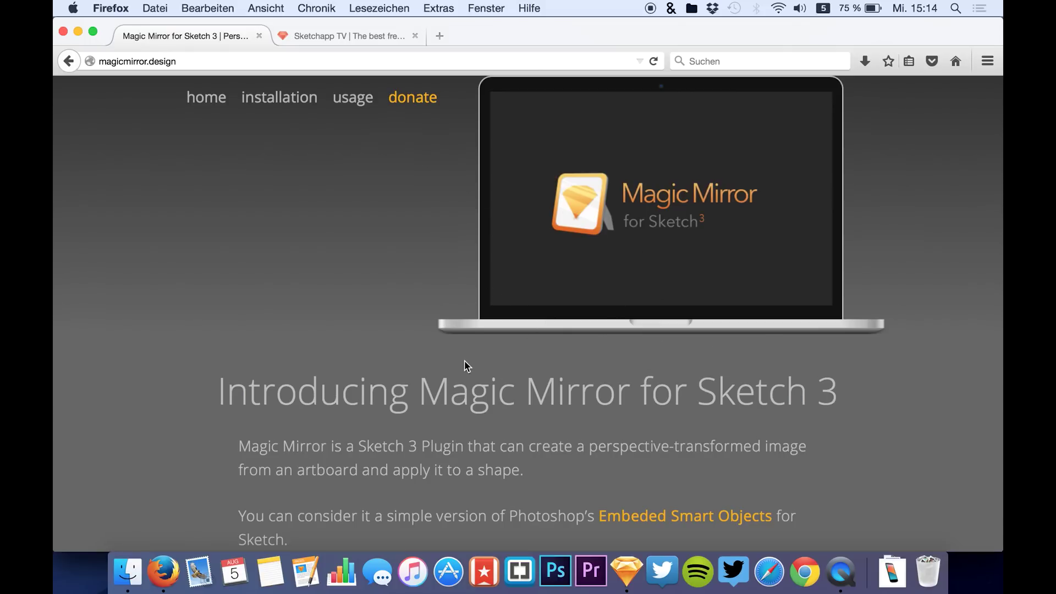
Scroll the Magic Mirror plugin page at magicmirror.design down toward its installation instructions
scroll(465, 362, down, 5)
scroll(465, 362, down, 15)
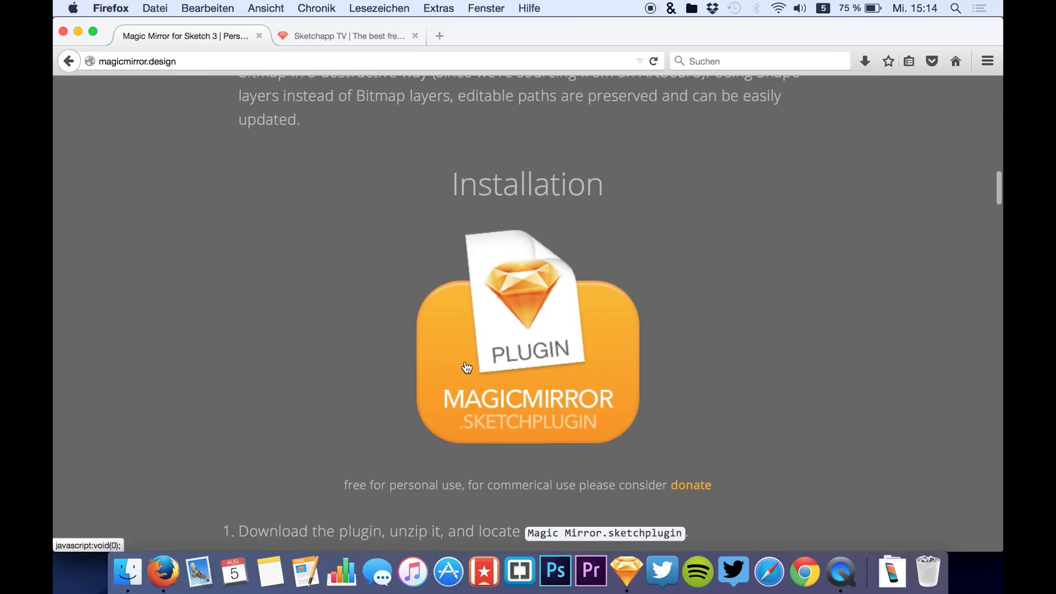
scroll(466, 364, up, 3)
scroll(465, 361, up, 1)
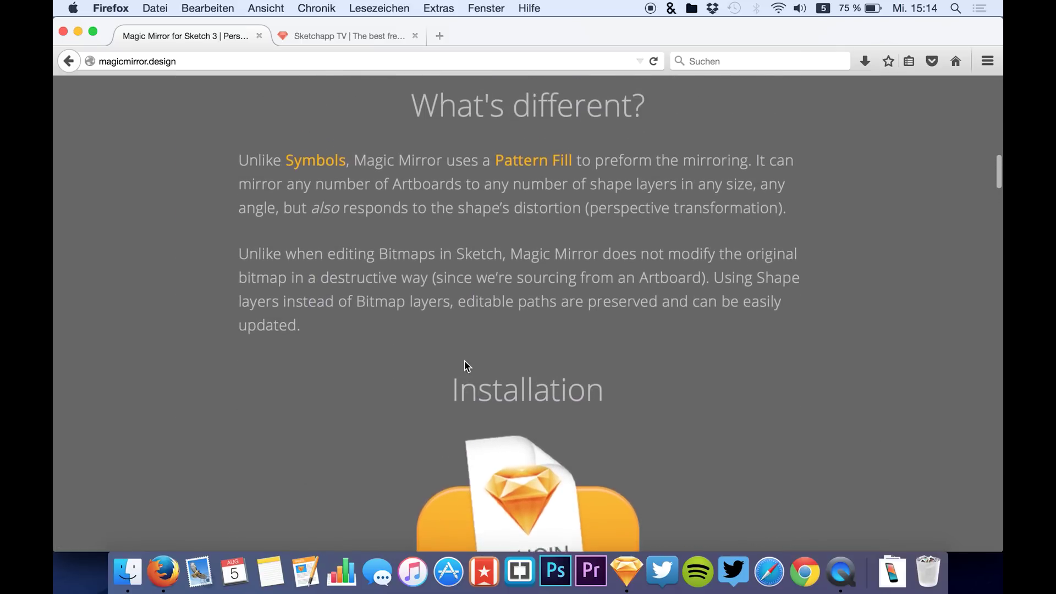
scroll(465, 362, down, 10)
scroll(465, 361, up, 2)
scroll(465, 362, up, 5)
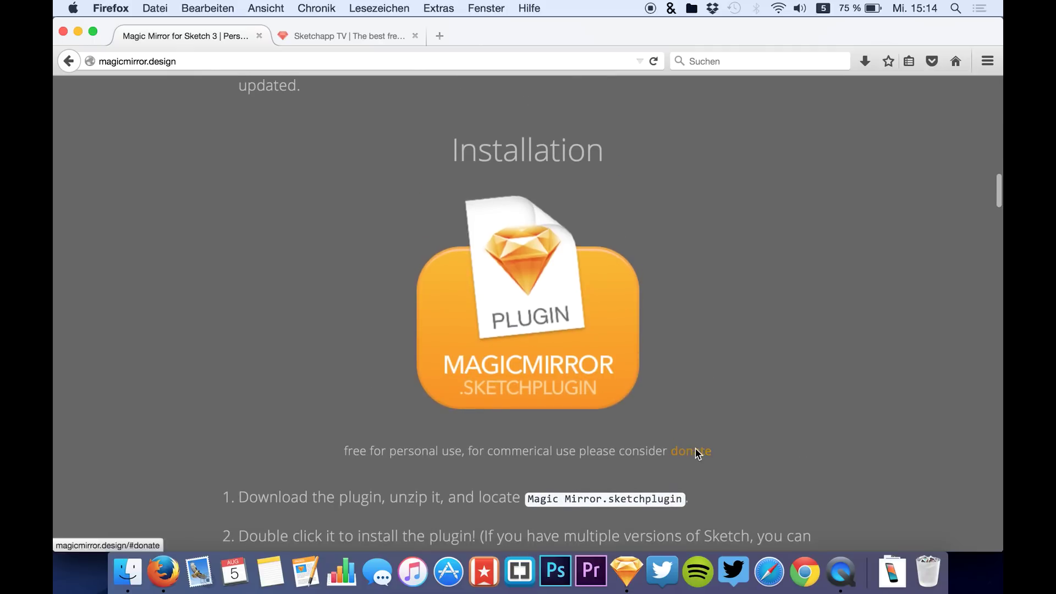
click(691, 451)
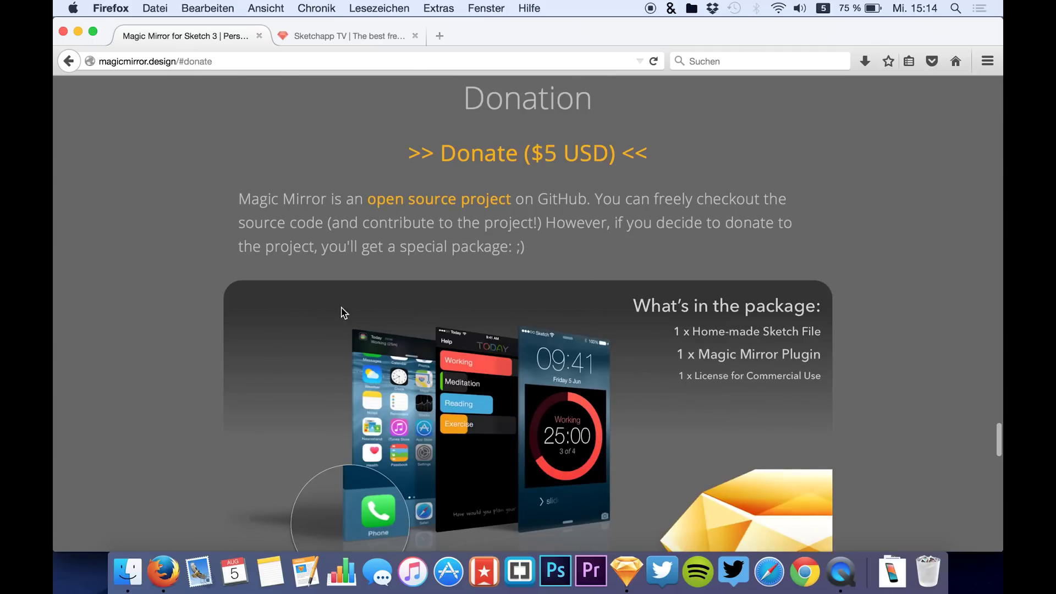
key(super+Left)
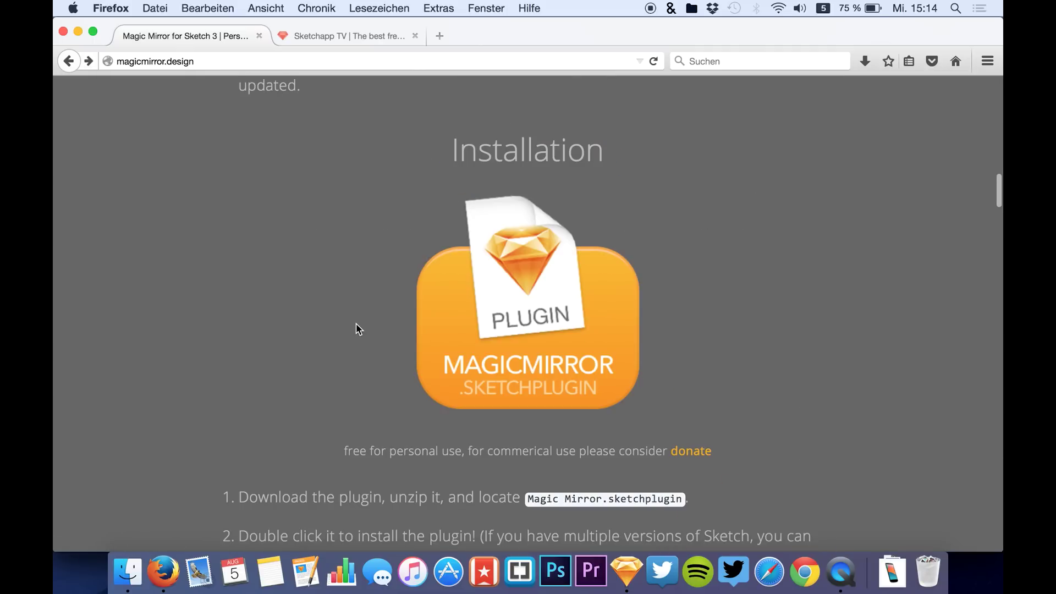
scroll(286, 344, up, 10)
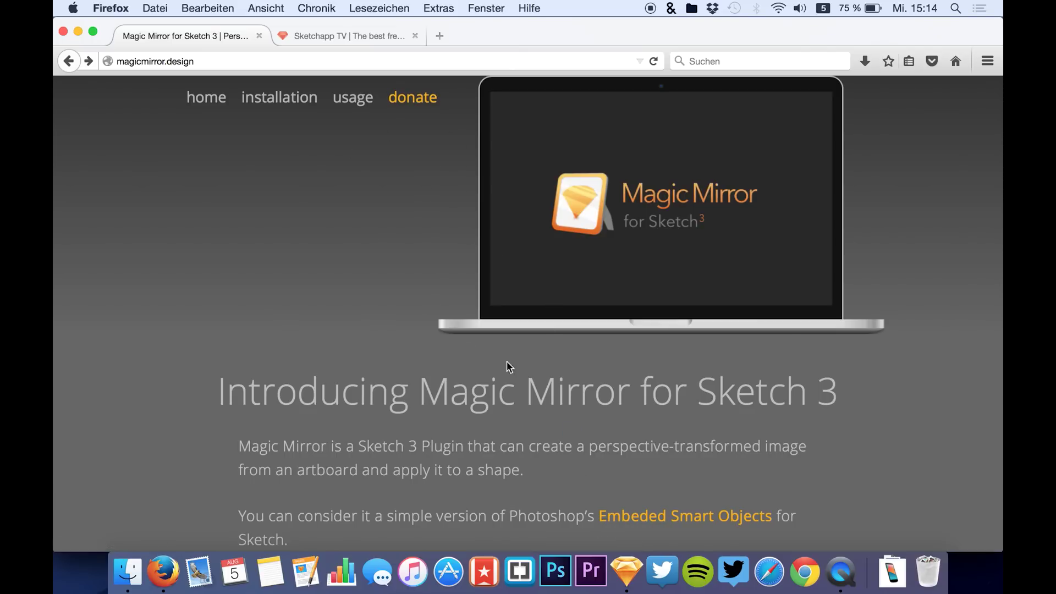
scroll(412, 374, down, 5)
scroll(413, 374, down, 20)
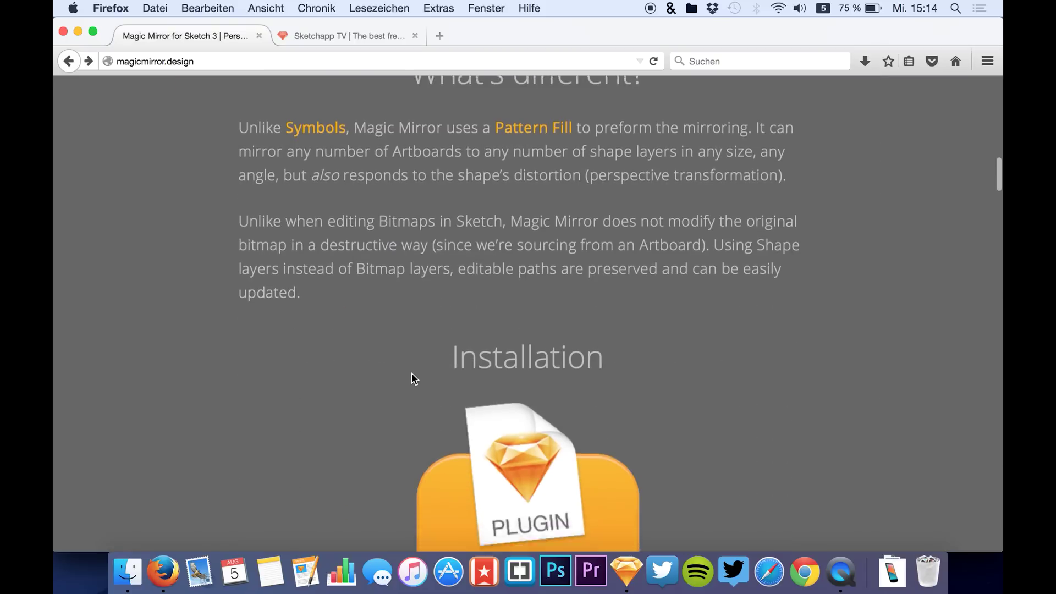
scroll(414, 378, down, 7)
scroll(414, 378, up, 1)
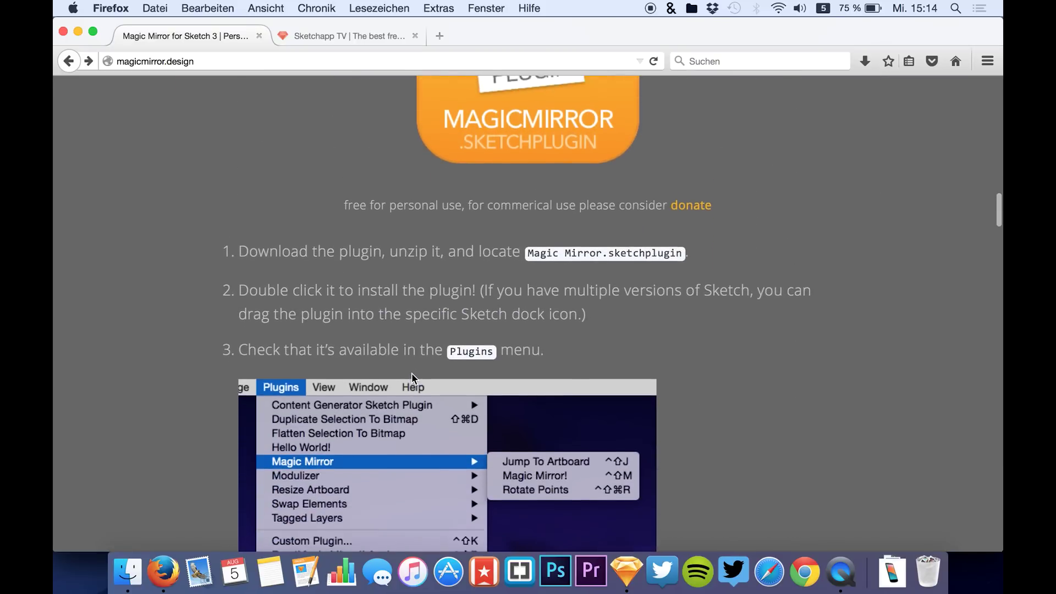
scroll(421, 288, up, 2)
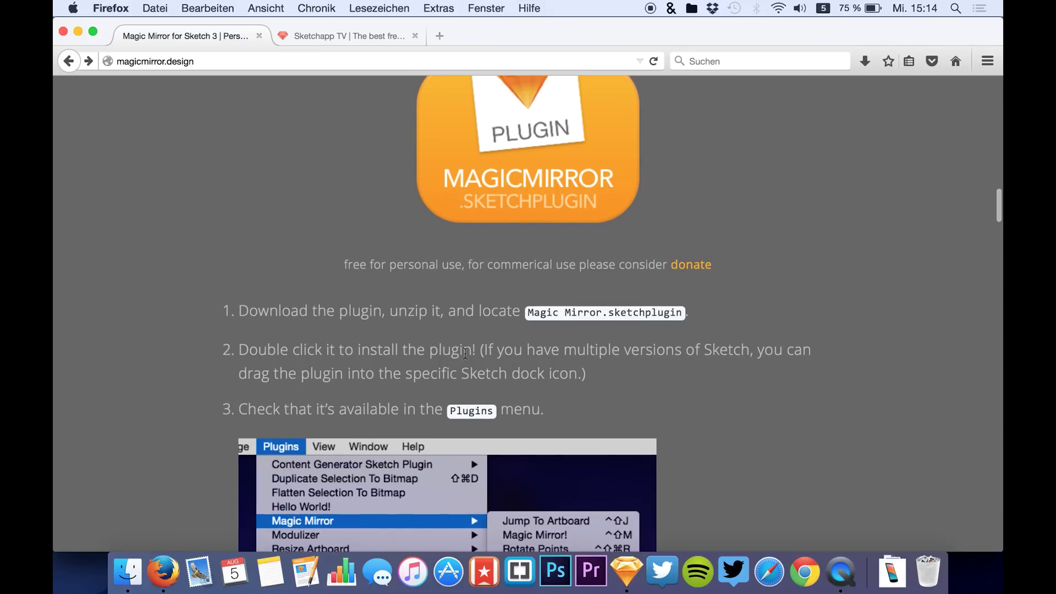
scroll(492, 406, down, 10)
scroll(492, 406, up, 13)
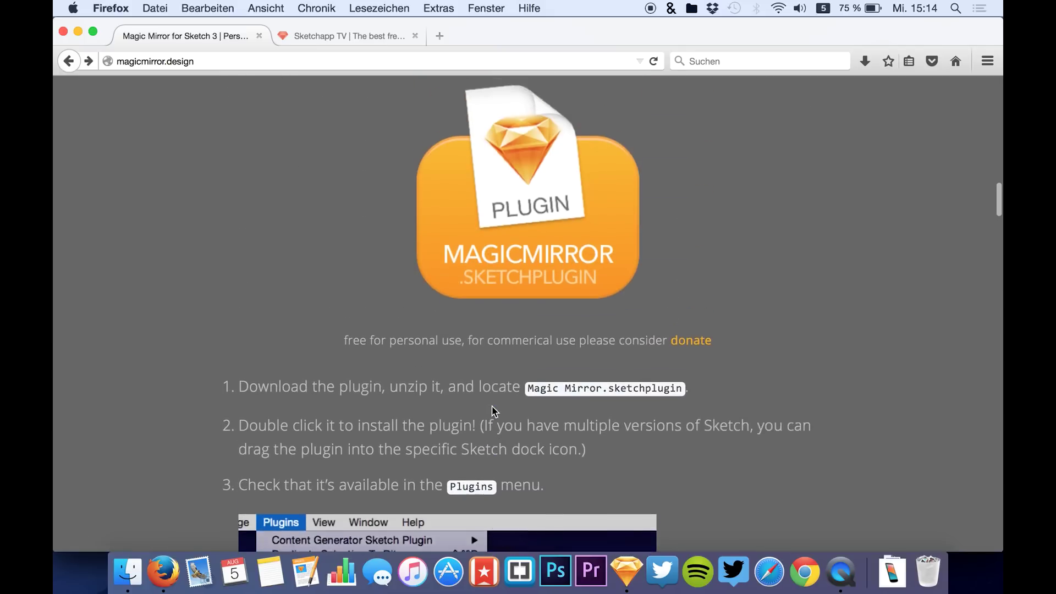
click(627, 572)
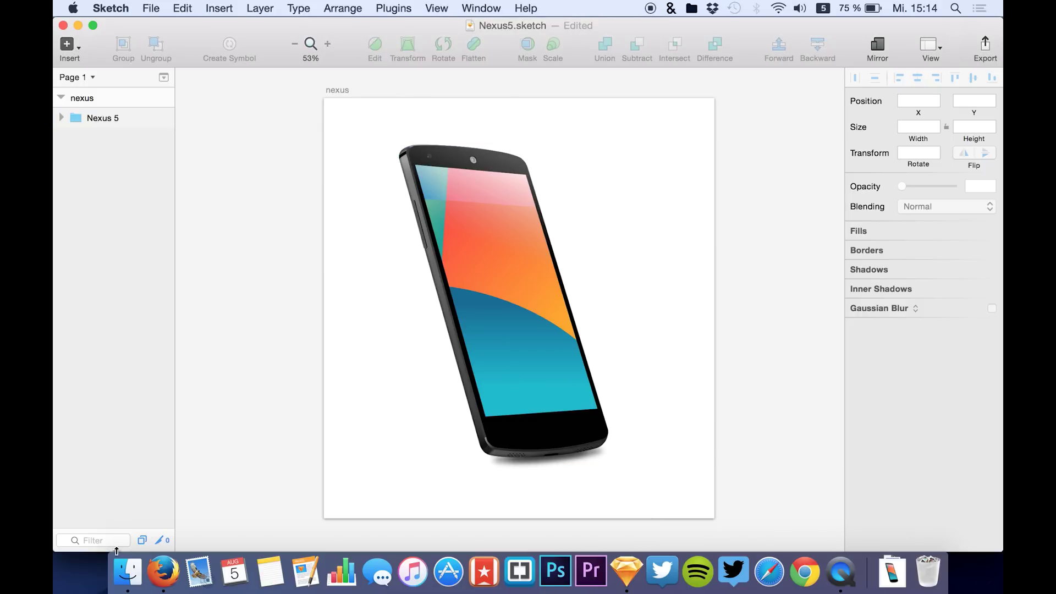
click(173, 565)
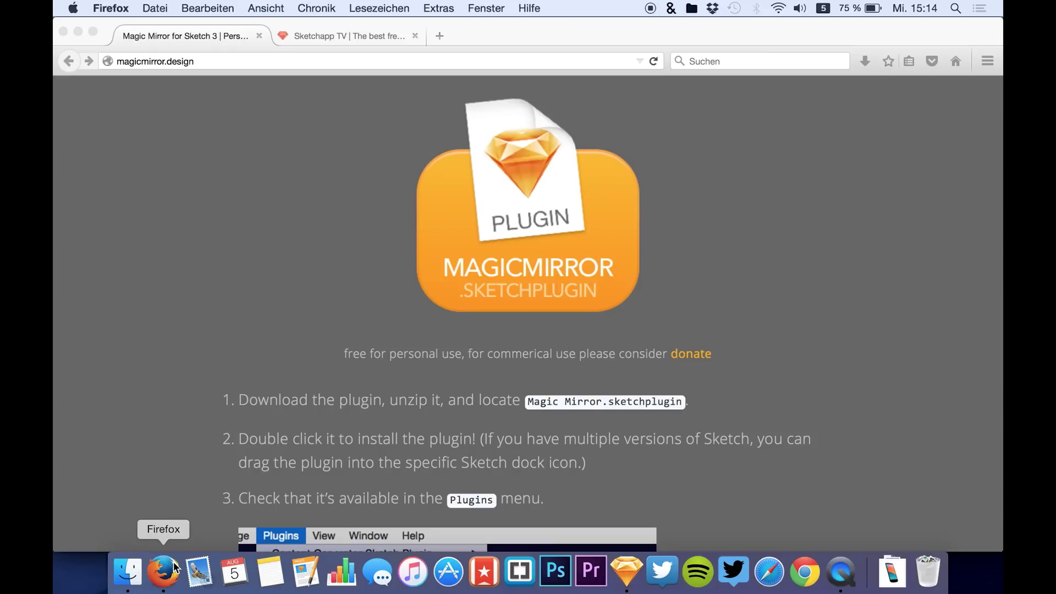
click(320, 38)
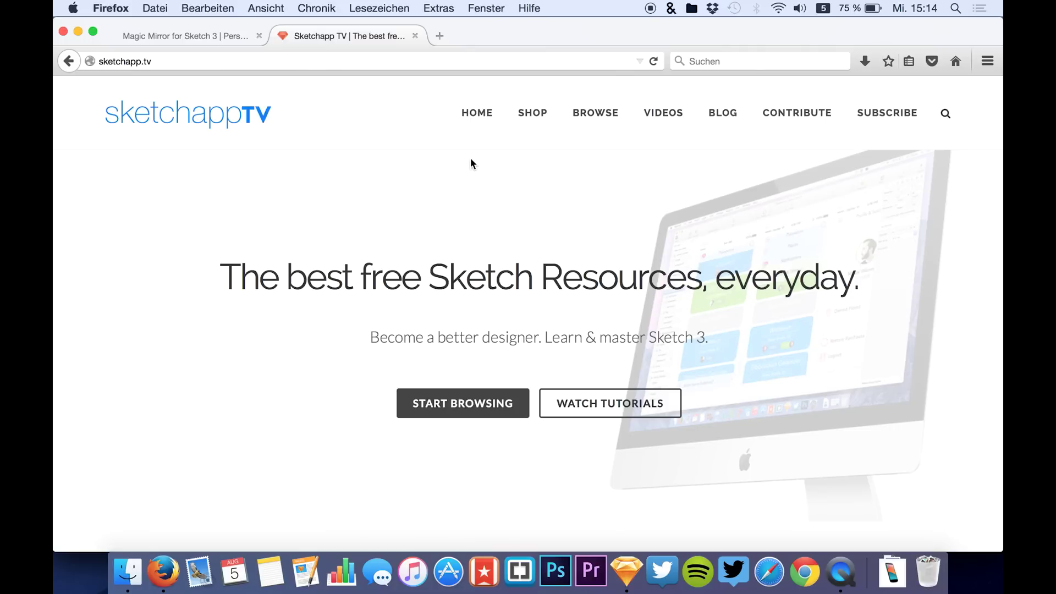
Open Sketchapp TV's Devices listing and scroll through the device resources
mouse_move(589, 117)
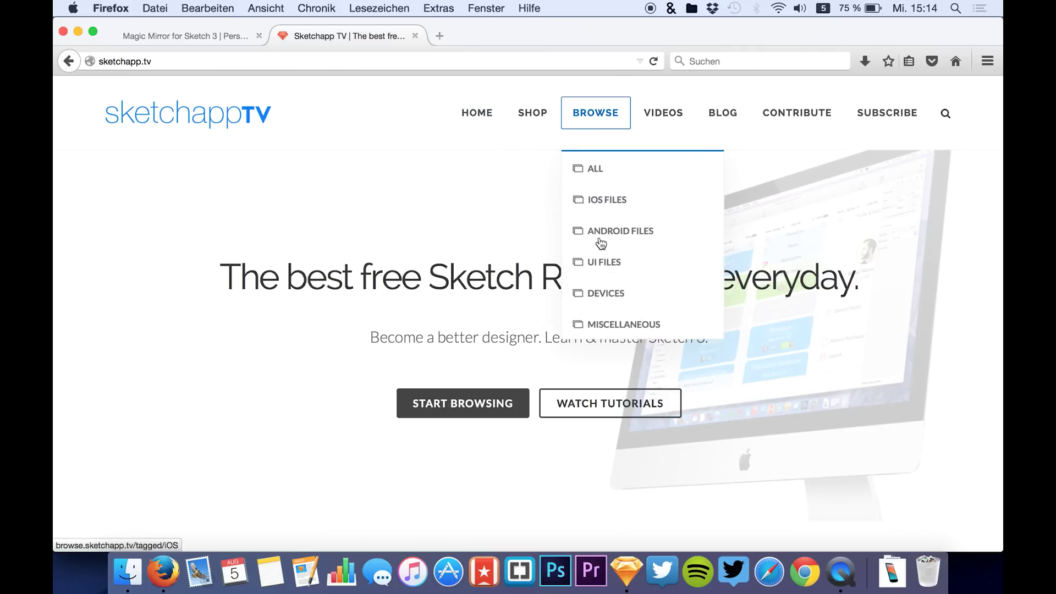
click(607, 291)
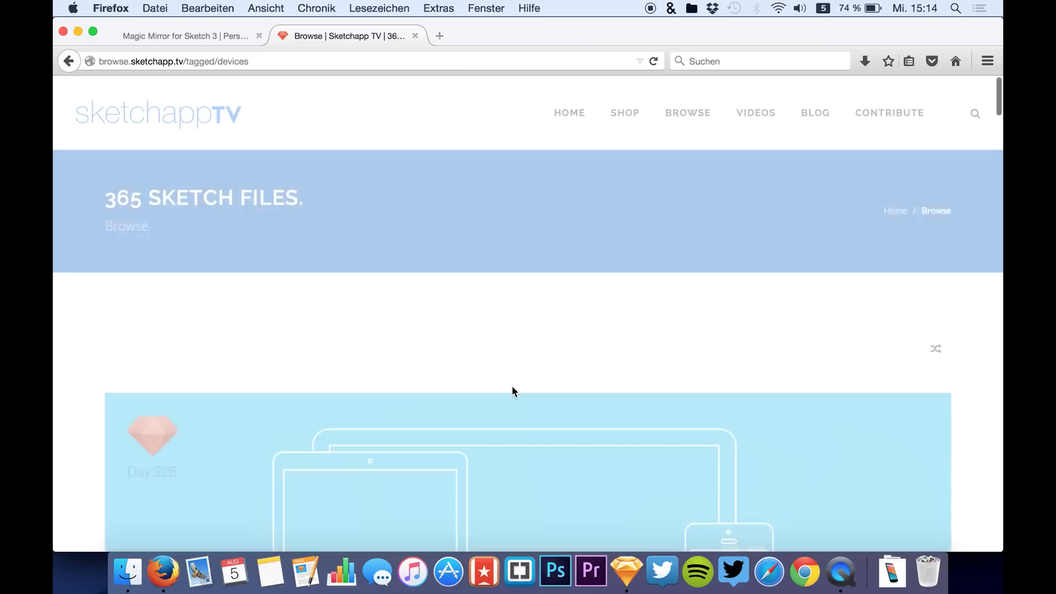
scroll(514, 393, down, 12)
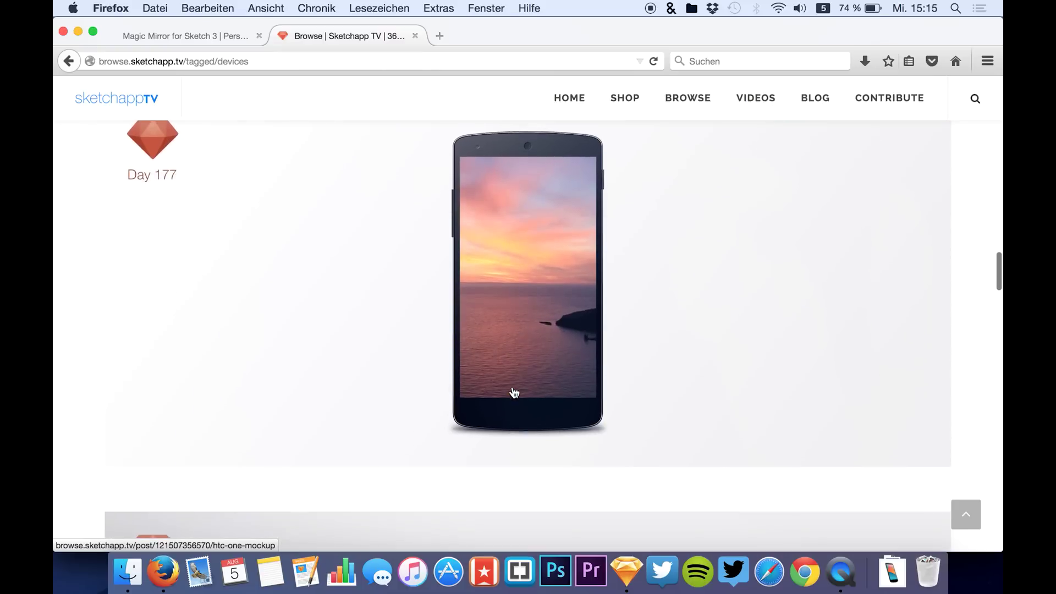
scroll(515, 393, down, 12)
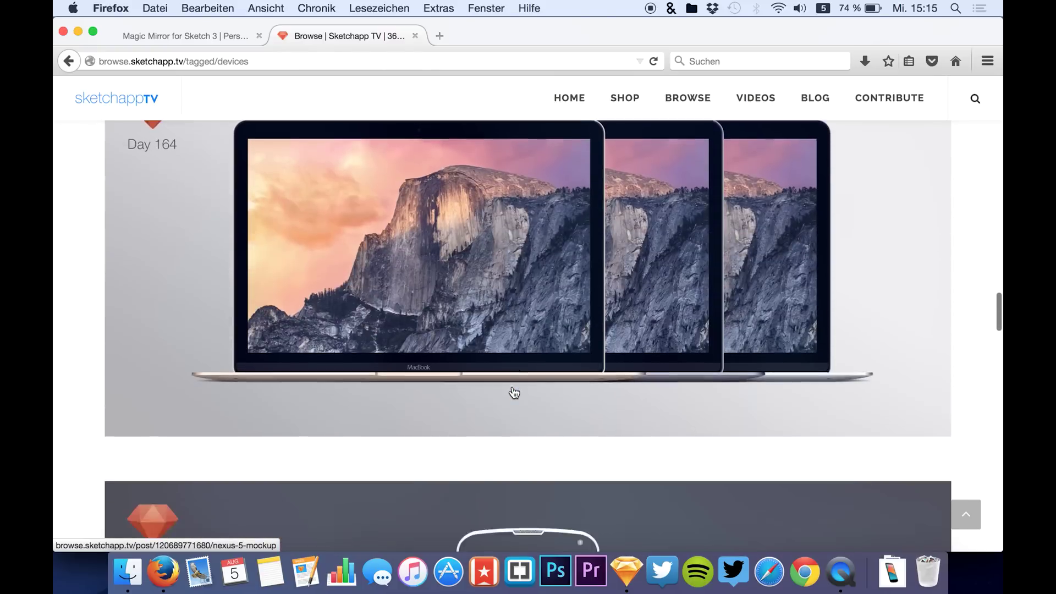
scroll(514, 392, down, 12)
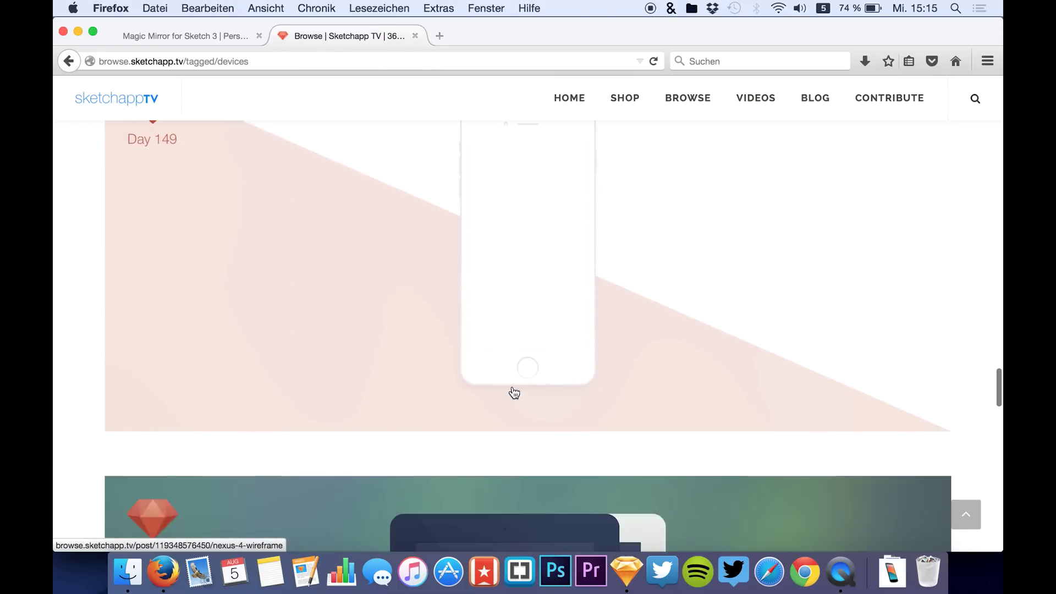
scroll(514, 392, down, 10)
scroll(503, 451, up, 3)
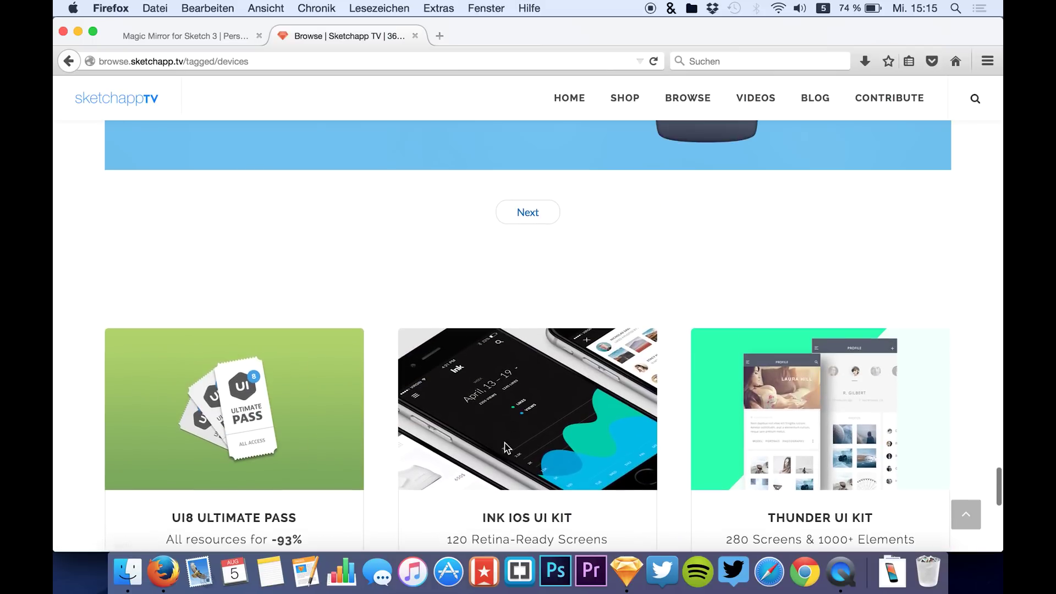
Go to the next page of devices and follow the Nexus Device post to its Dribbble template
click(520, 224)
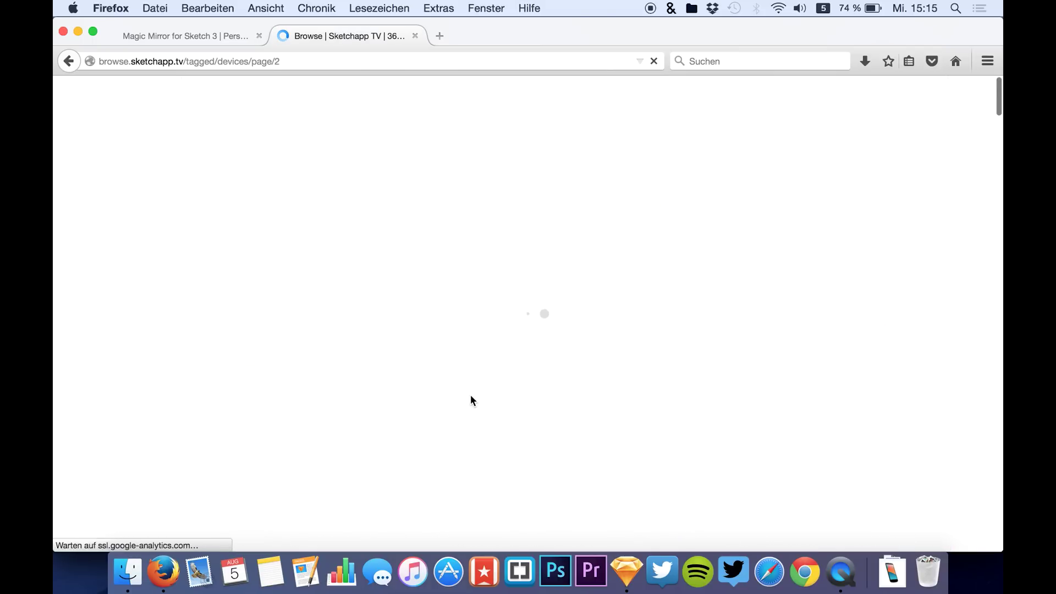
scroll(472, 400, down, 10)
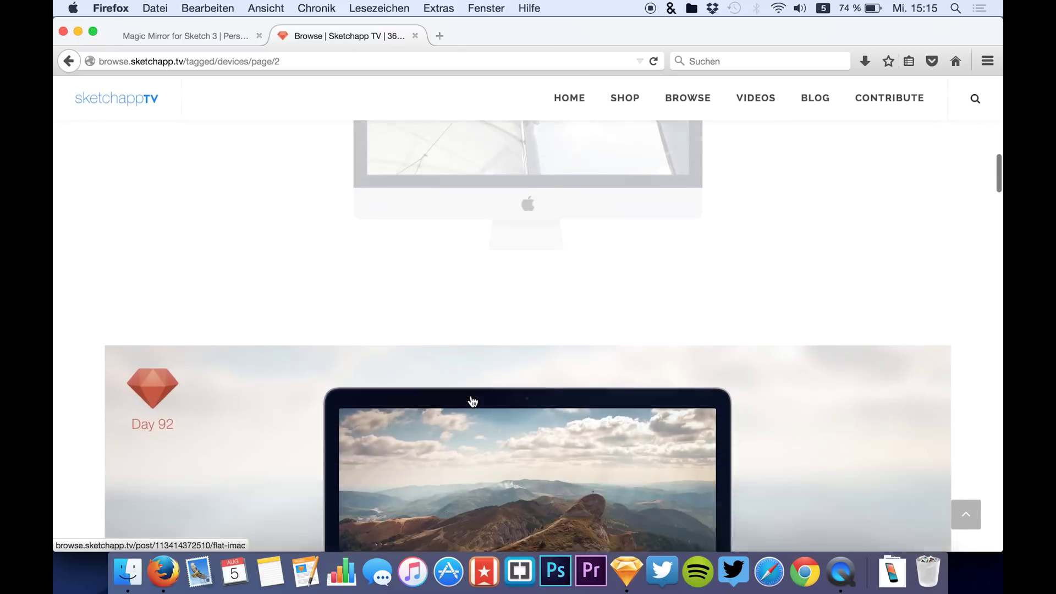
scroll(471, 400, down, 6)
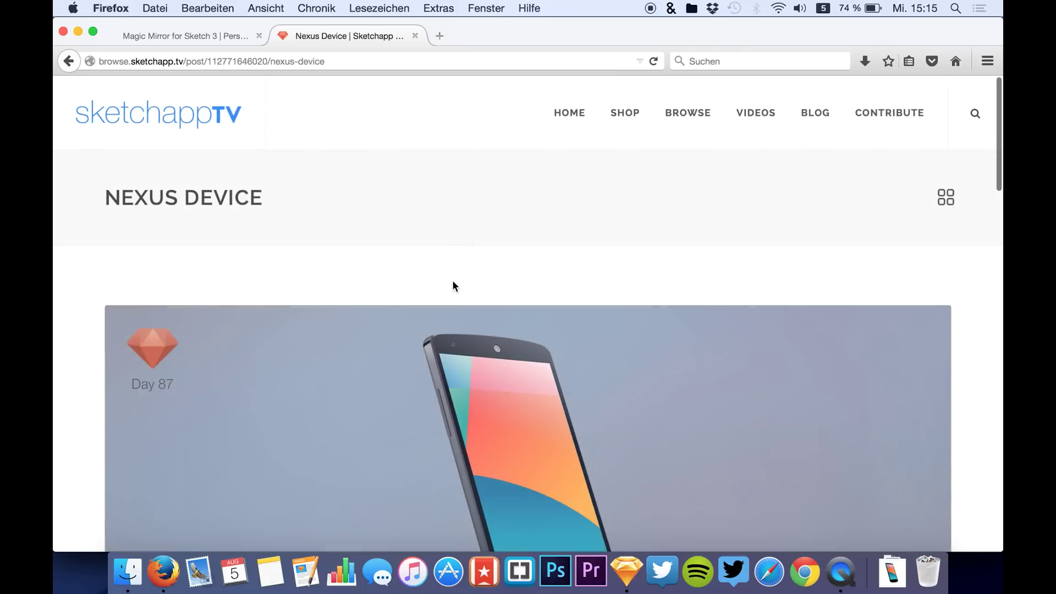
scroll(453, 286, down, 4)
click(423, 228)
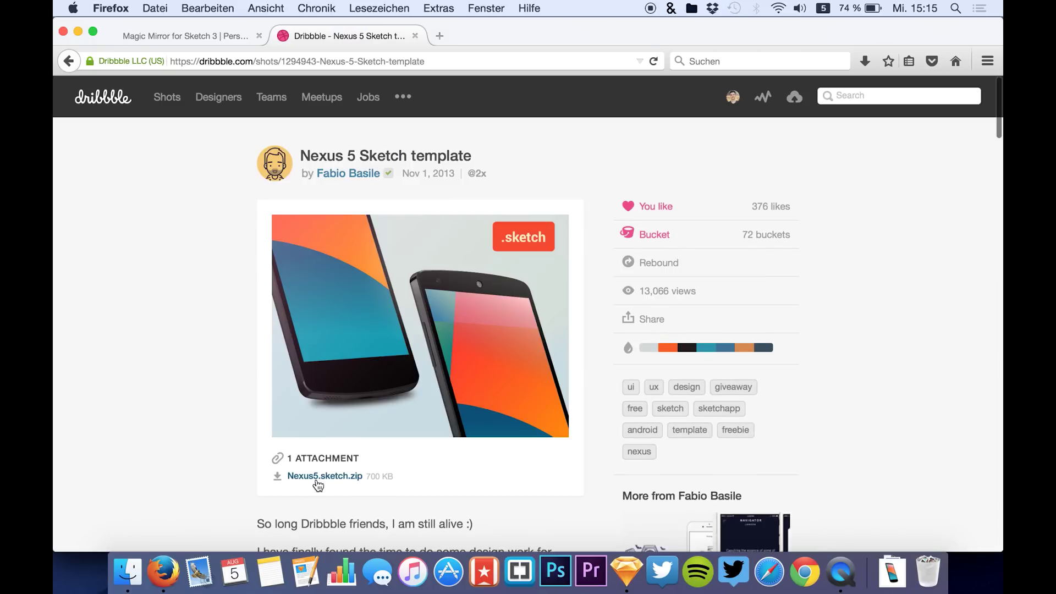
Look over the Nexus 5 Sketch template shot, glance at Sketch, then head to sketchapp.tv
scroll(318, 485, down, 2)
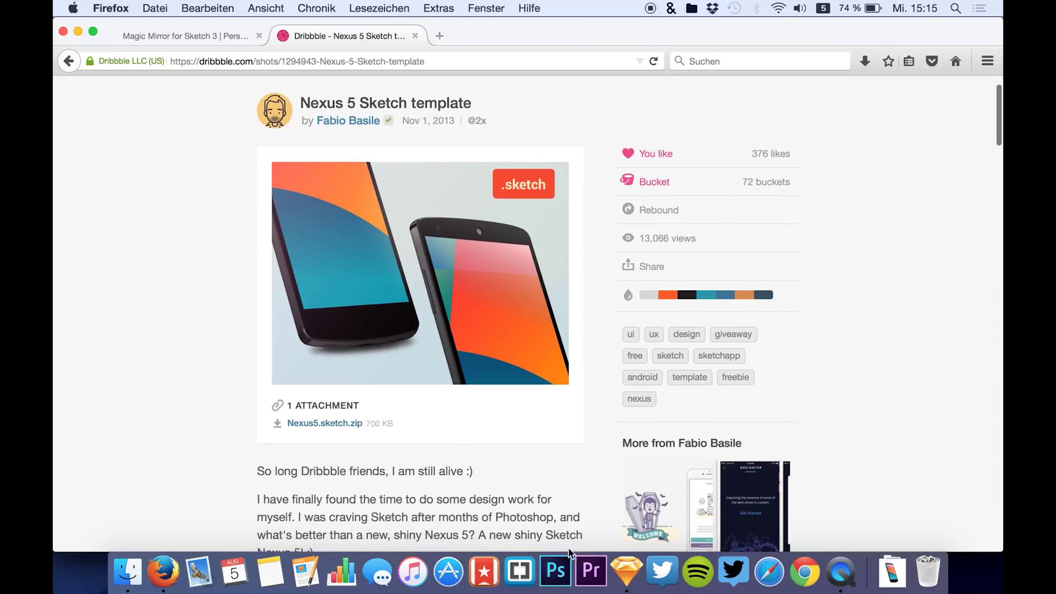
click(626, 571)
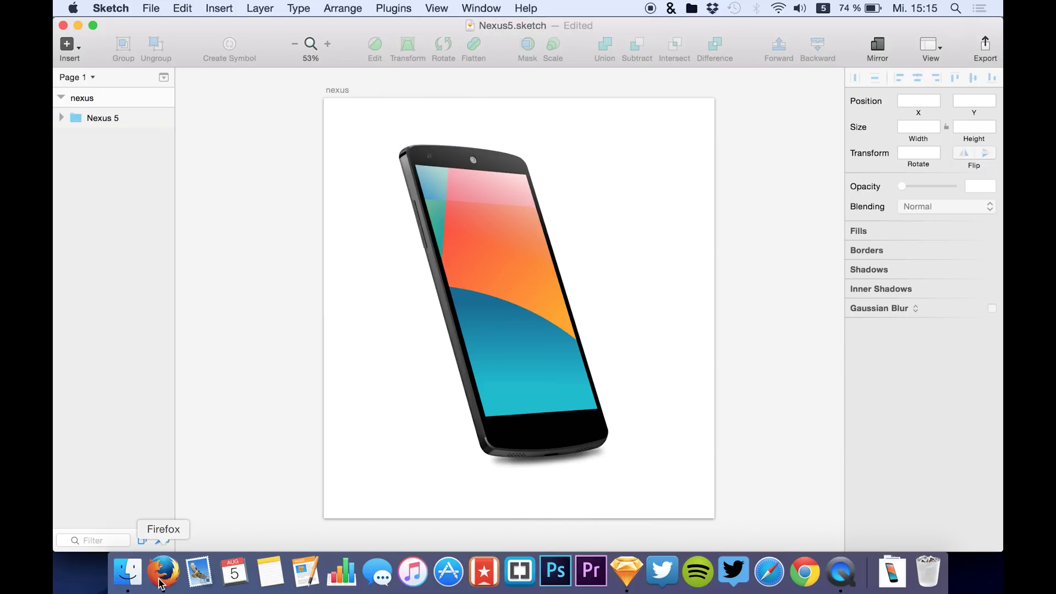
click(162, 575)
click(257, 60)
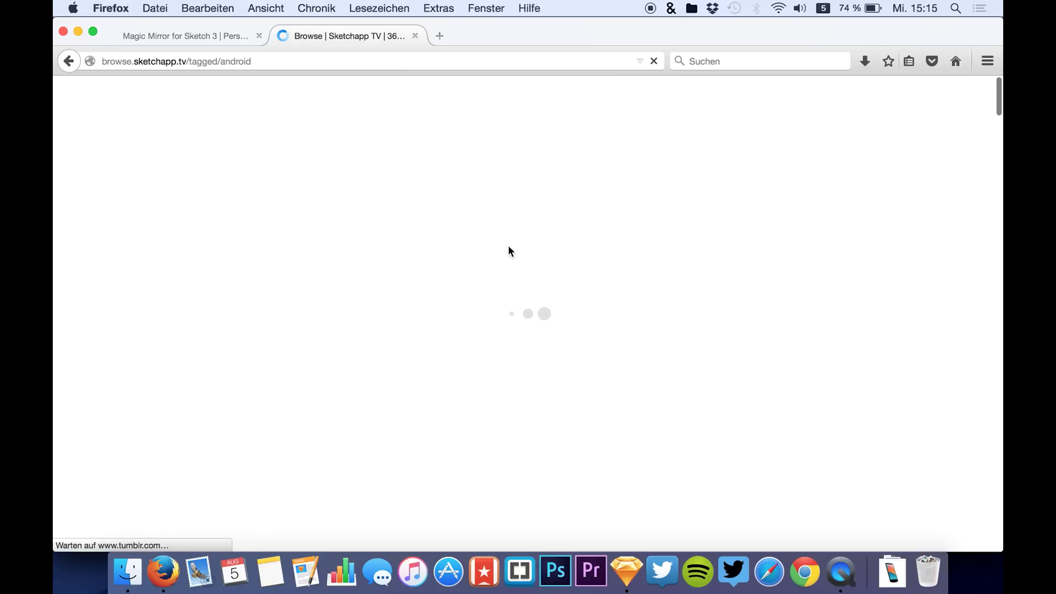
Scroll down to Day 157 and open the eCommerce App (Android) post
scroll(509, 251, down, 15)
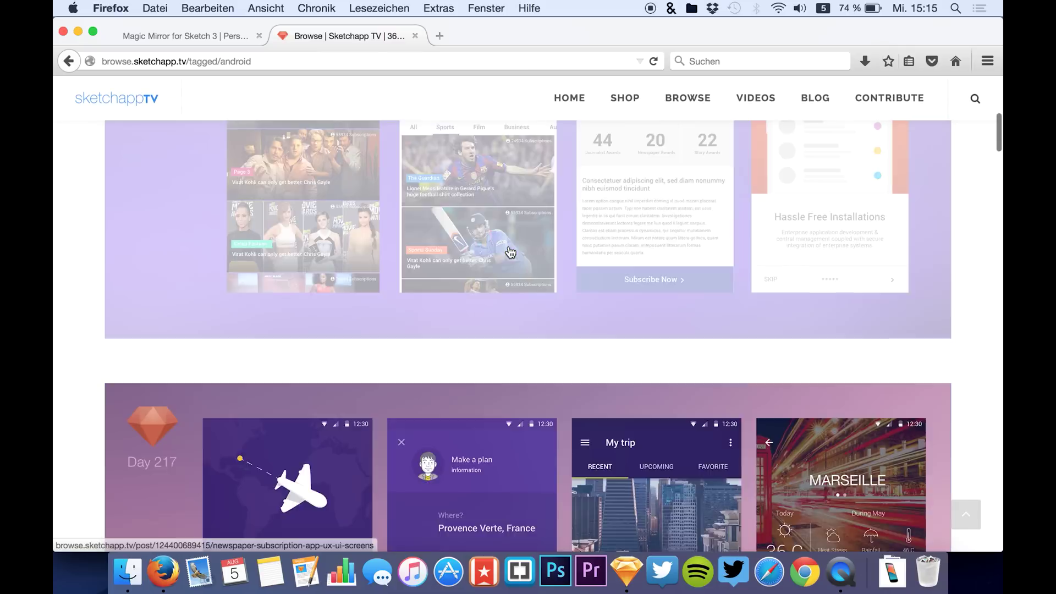
scroll(510, 252, down, 20)
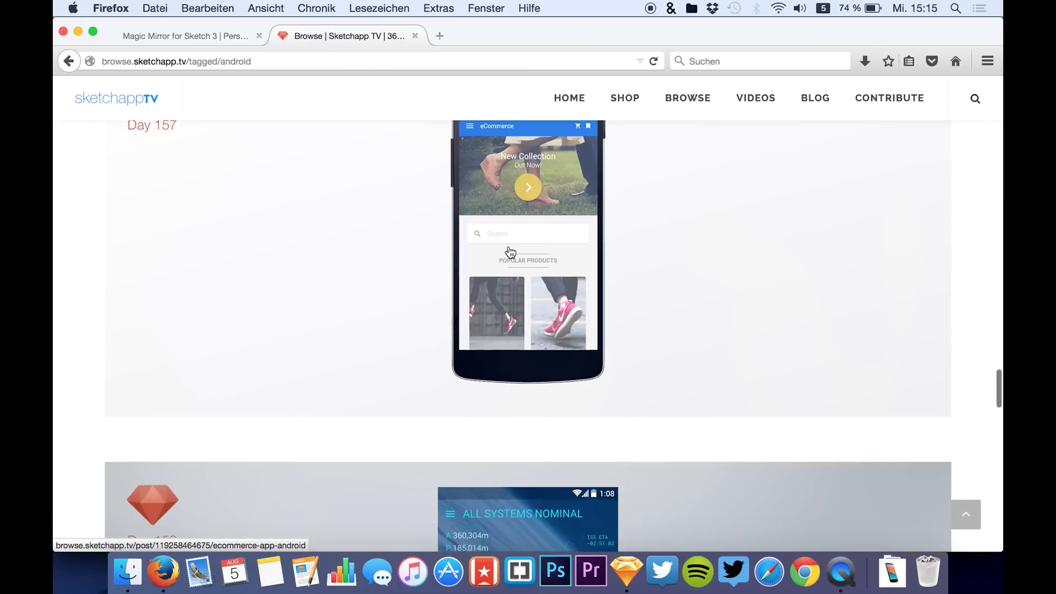
click(511, 252)
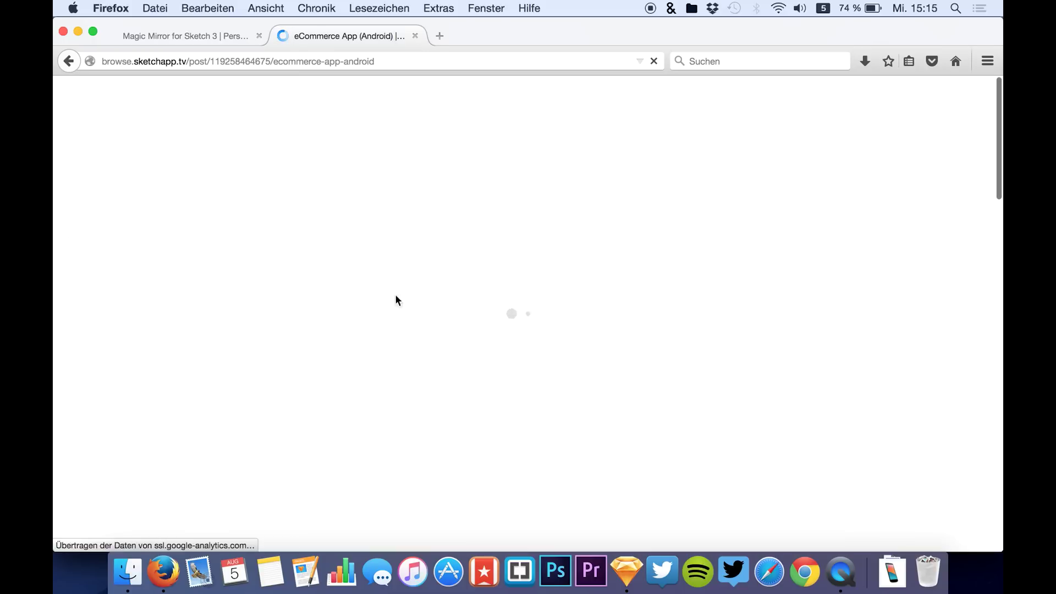
Open the downloaded Untitled.sketch file from the Dock's Downloads stack
scroll(511, 385, down, 5)
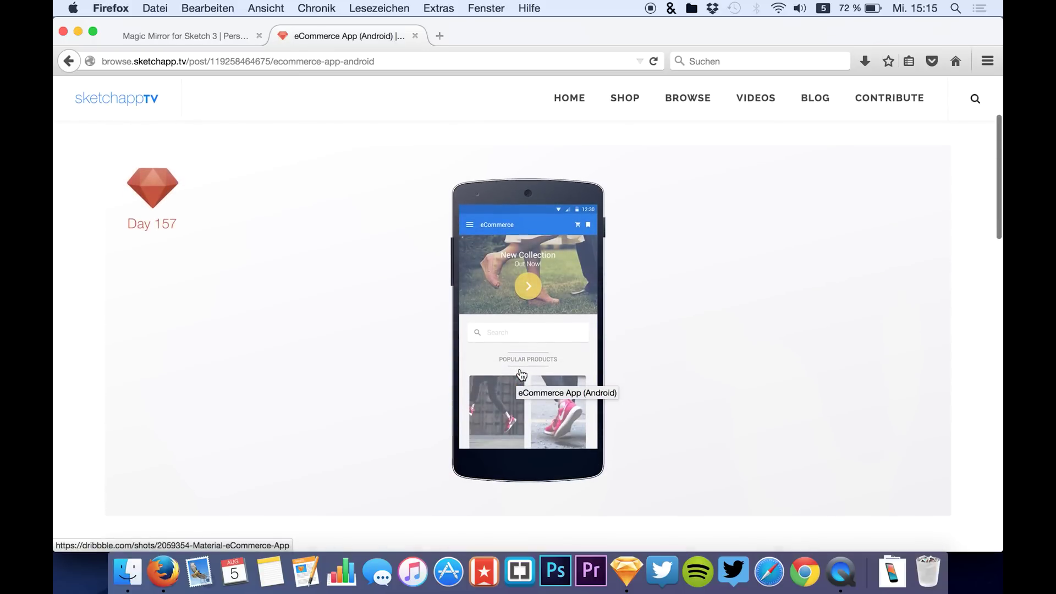
click(892, 572)
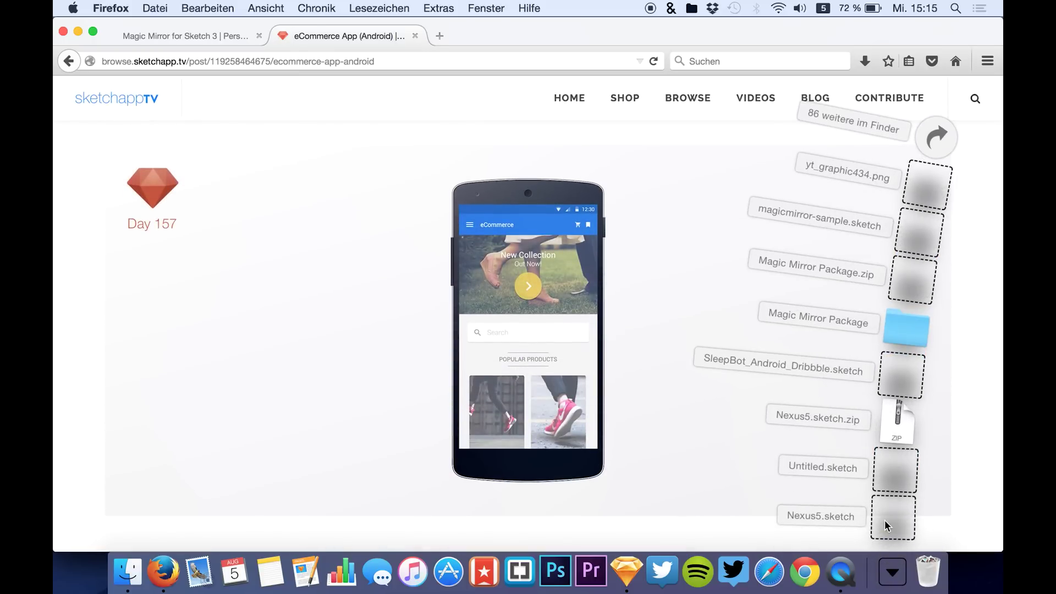
click(888, 467)
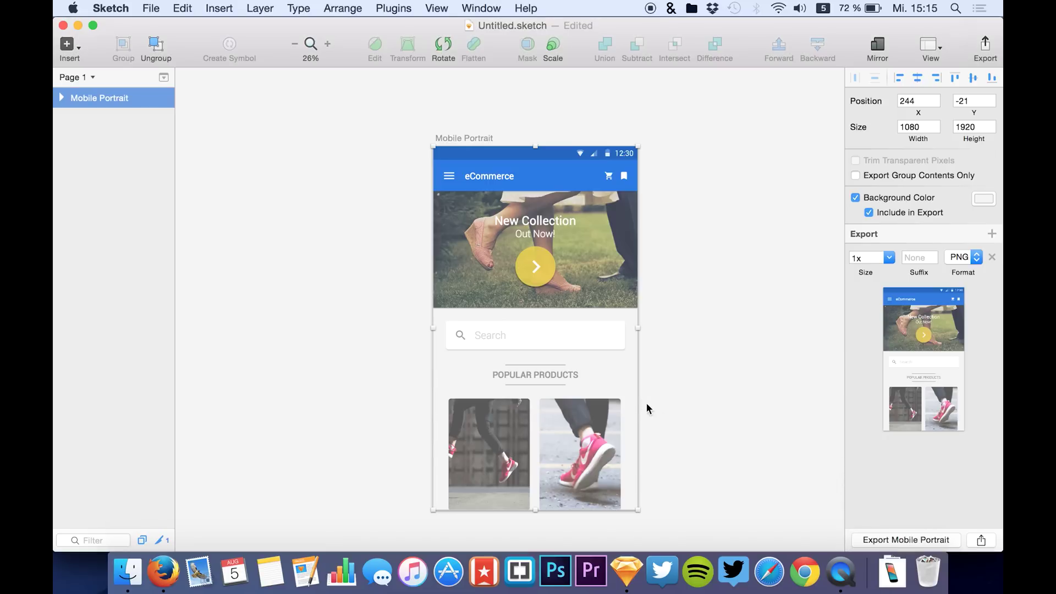
Copy the Mobile Portrait artboard from Untitled.sketch
click(83, 168)
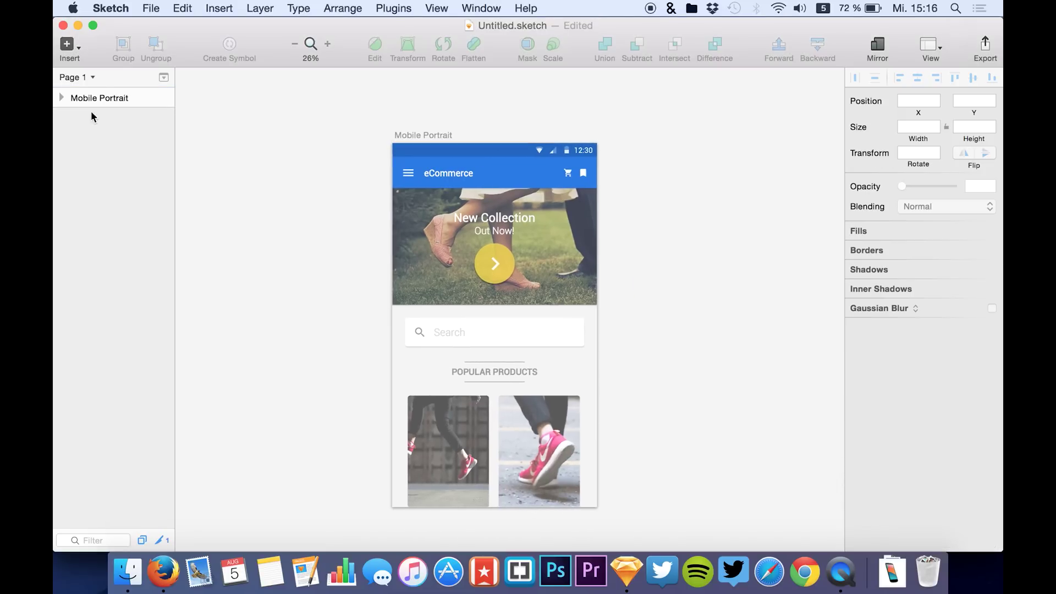
click(99, 100)
key(super+c)
Paste the Mobile Portrait artboard into Nexus5.sketch beside the nexus artboard
key(F4)
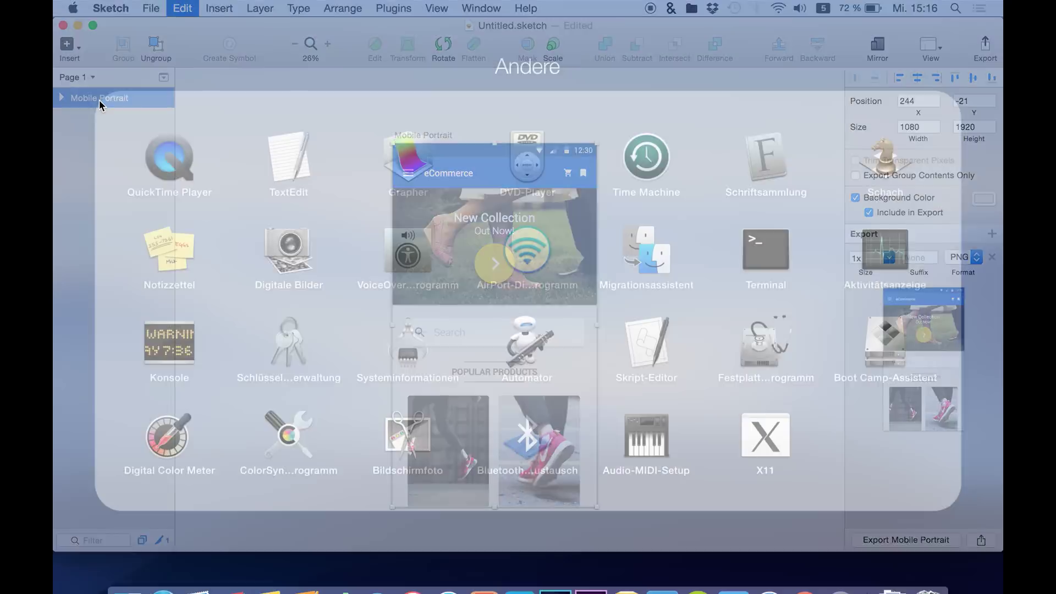
click(97, 81)
key(F3)
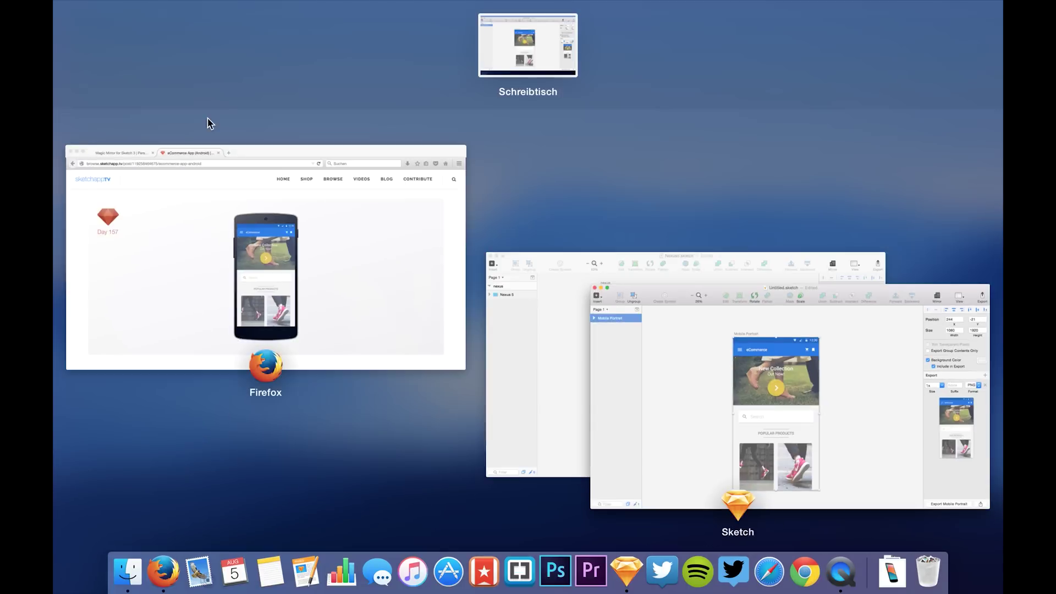
click(516, 294)
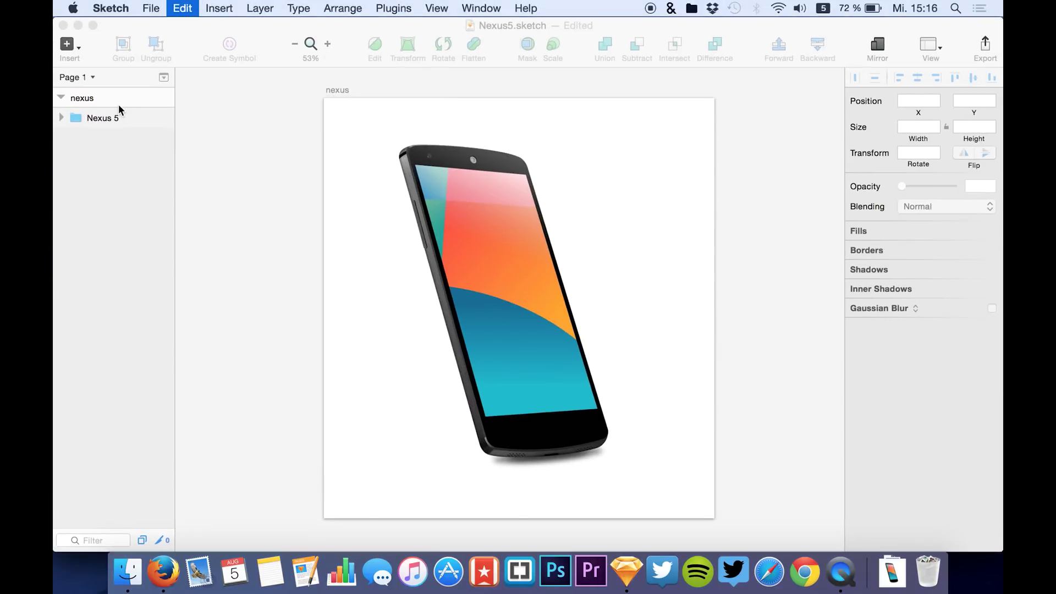
click(134, 117)
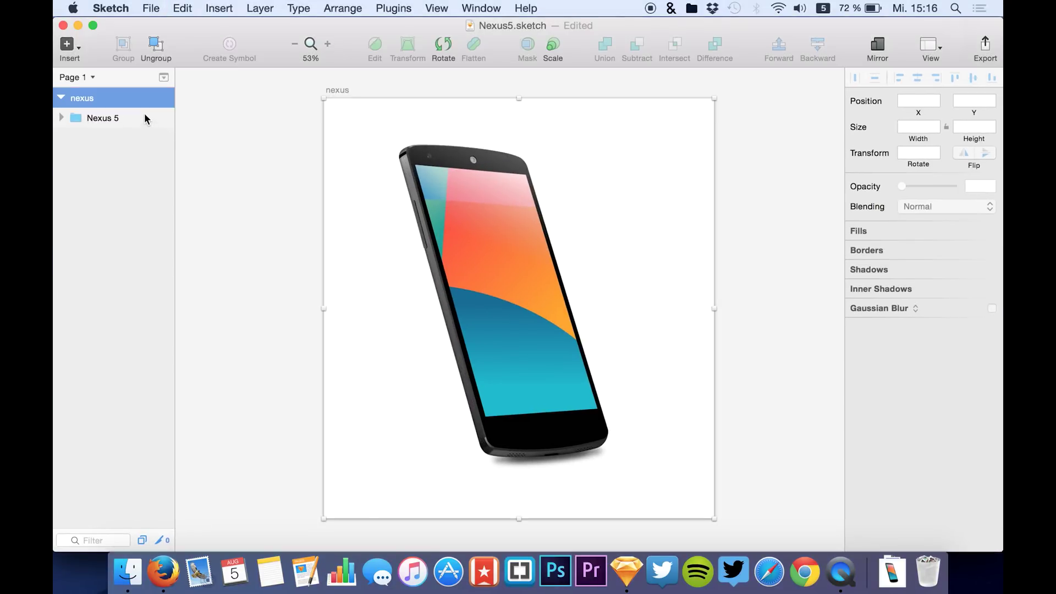
key(super+v)
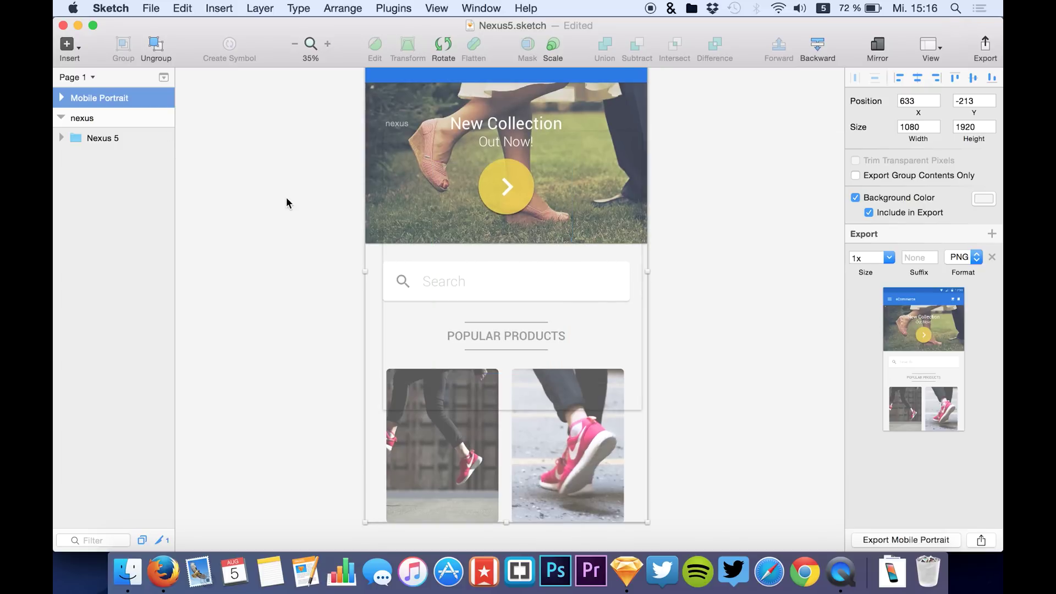
Move the nexus artboard right, clear of the eCommerce artboard, then return to Firefox's Magic Mirror page
scroll(287, 203, down, 3)
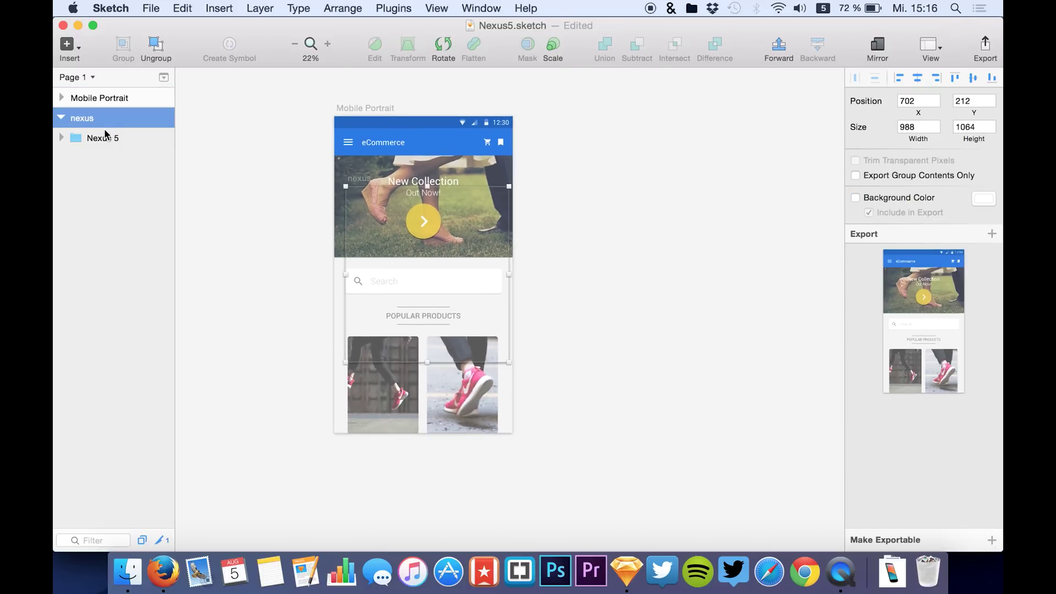
key(shift+Right)
key(shift+Right)
key(shift+Right)
key(shift+Right)
key(shift+Right)
key(shift+Right)
key(shift+Right)
key(shift+Right)
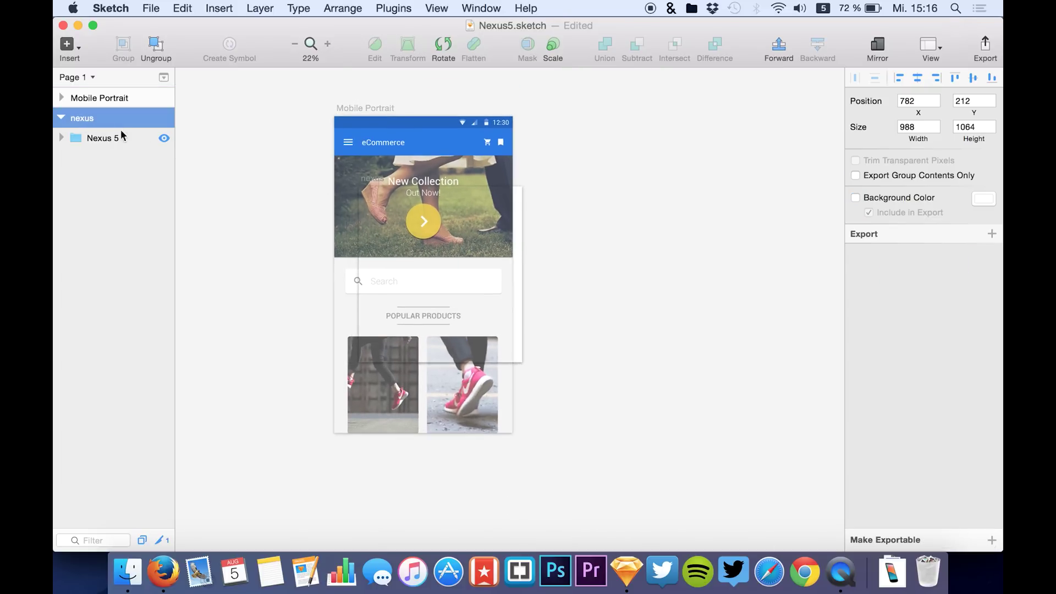
drag(472, 294, 700, 295)
scroll(675, 295, right, 3)
scroll(676, 294, up, 2)
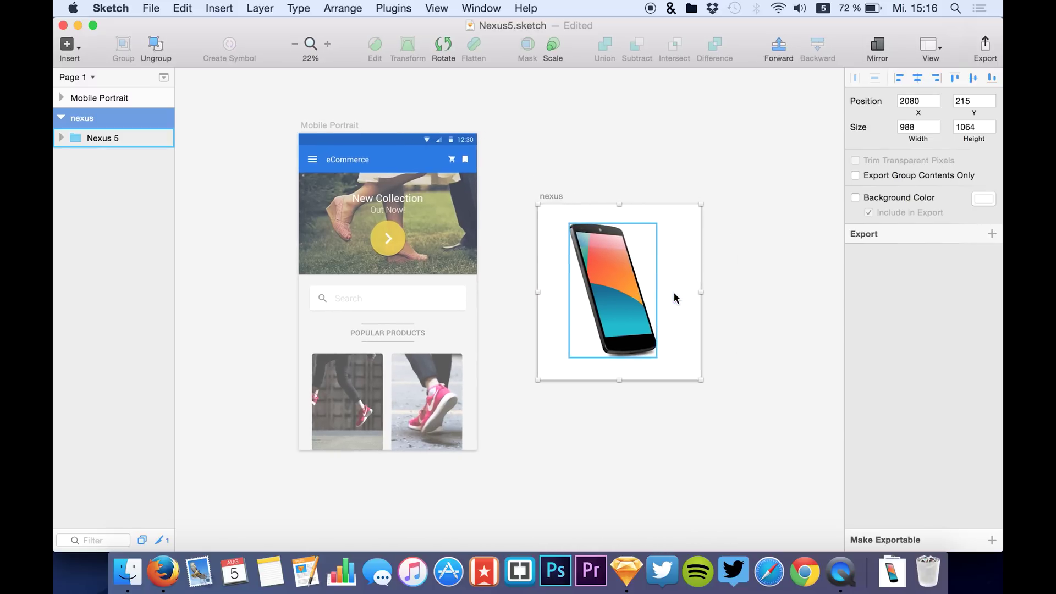
scroll(689, 291, up, 2)
scroll(688, 292, right, 1)
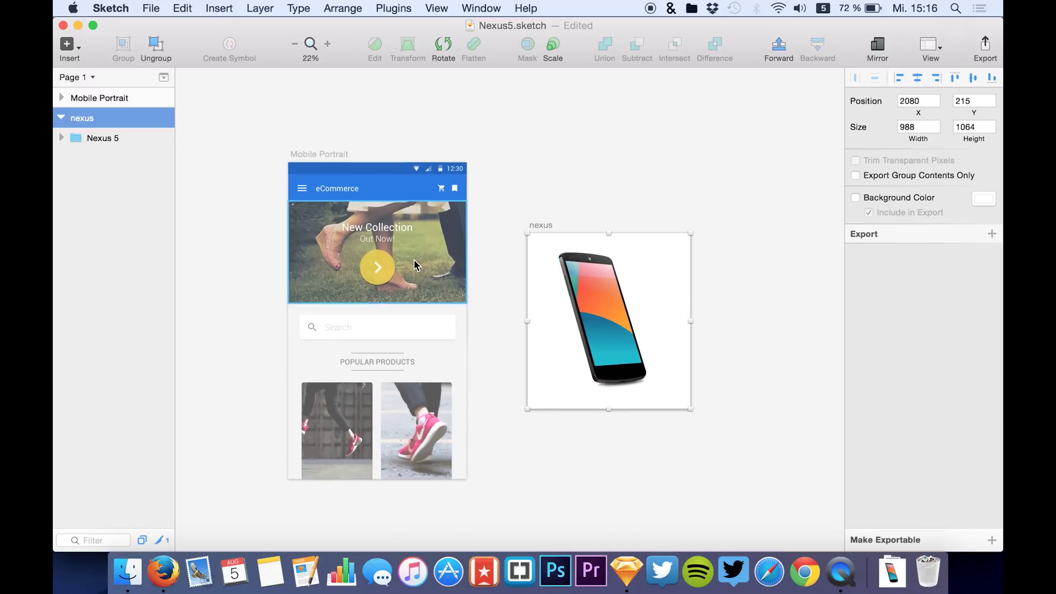
click(159, 590)
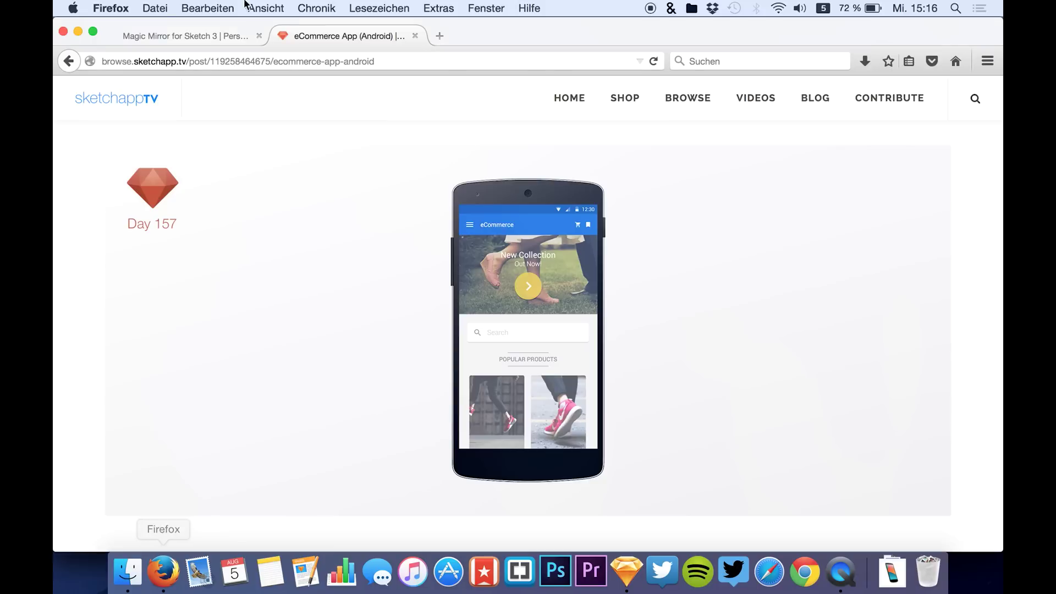
click(212, 35)
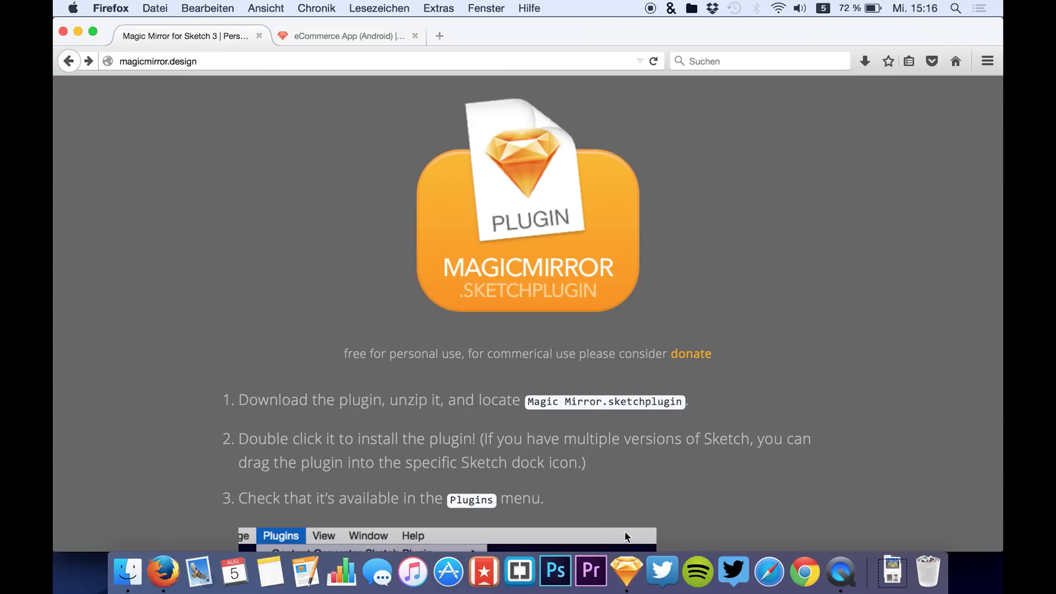
Back in Sketch, run Plugins > Magic Mirror > Magic Mirror!
click(626, 587)
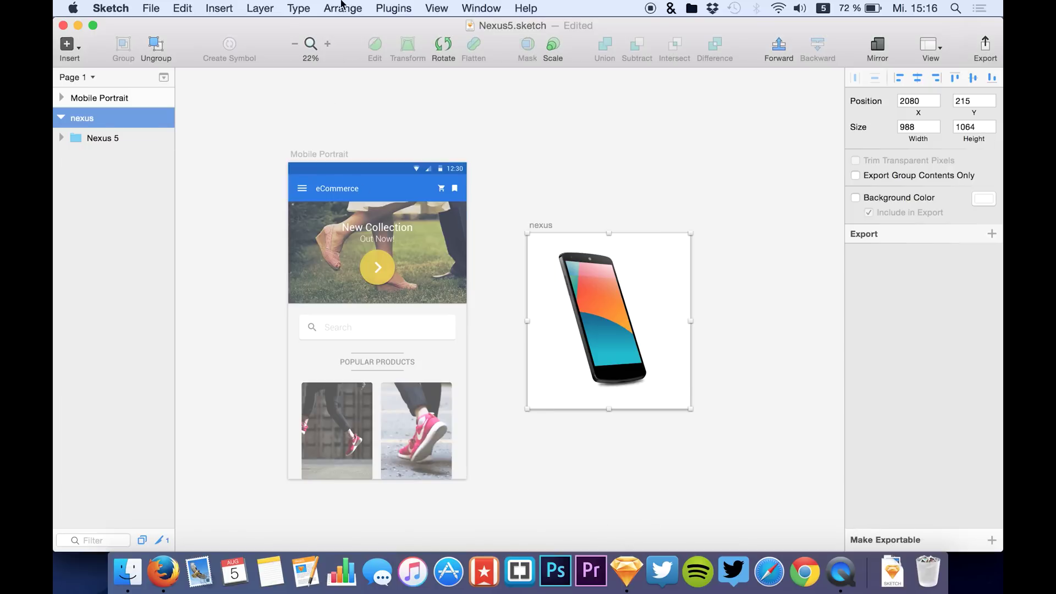
click(385, 9)
mouse_move(392, 24)
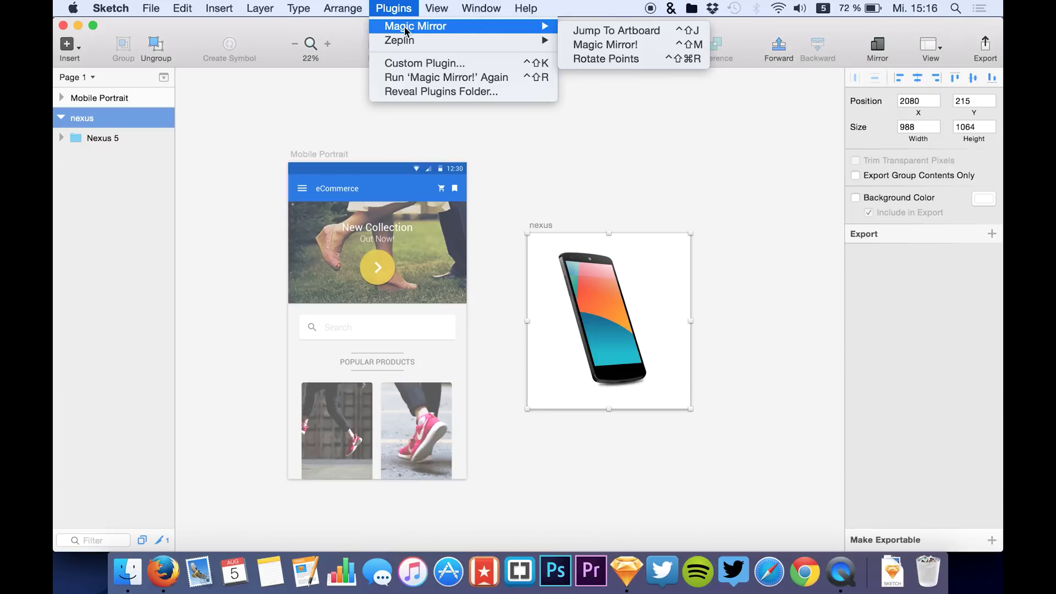
click(590, 46)
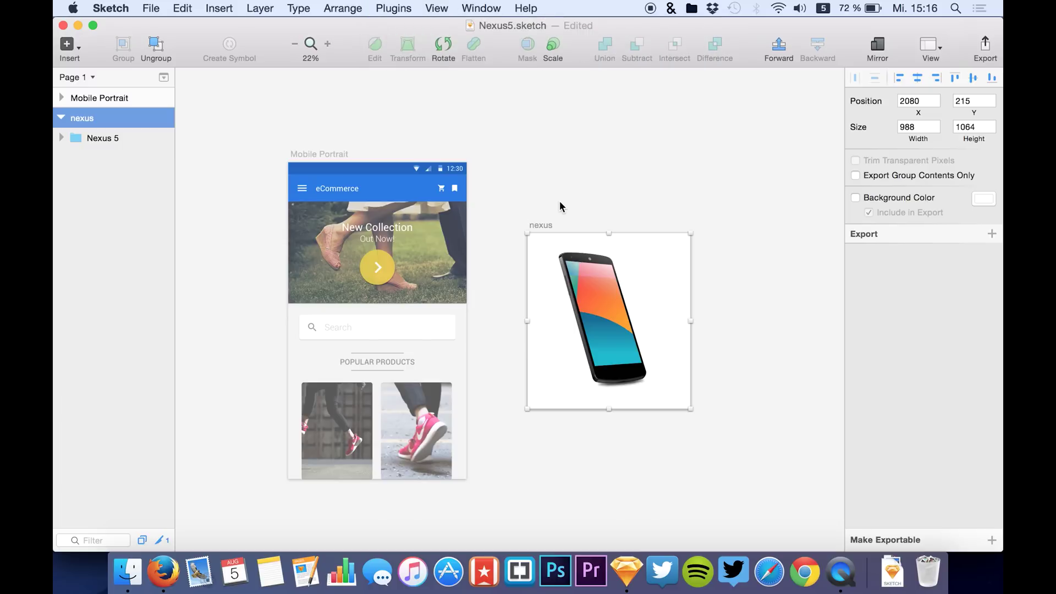
Select the Nexus 5 phone group and zoom in on it
click(612, 322)
scroll(611, 325, up, 5)
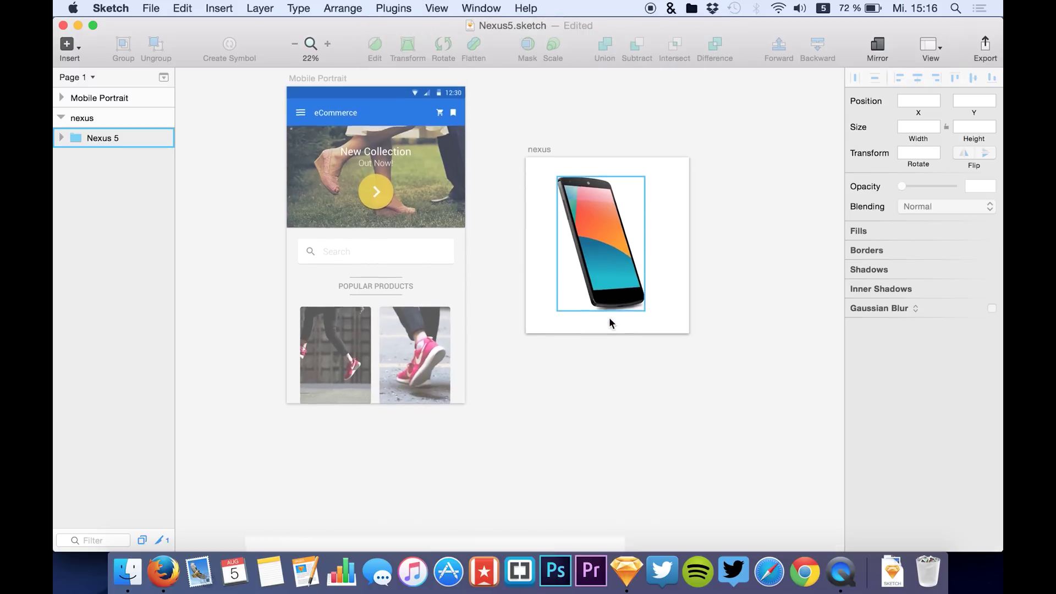
scroll(609, 329, up, 5)
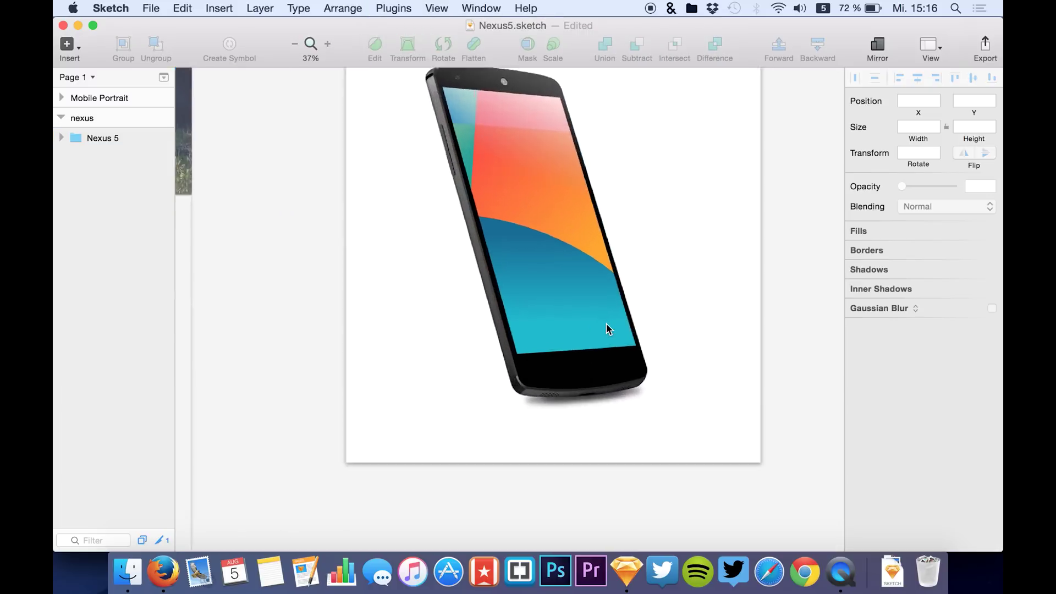
scroll(610, 329, up, 3)
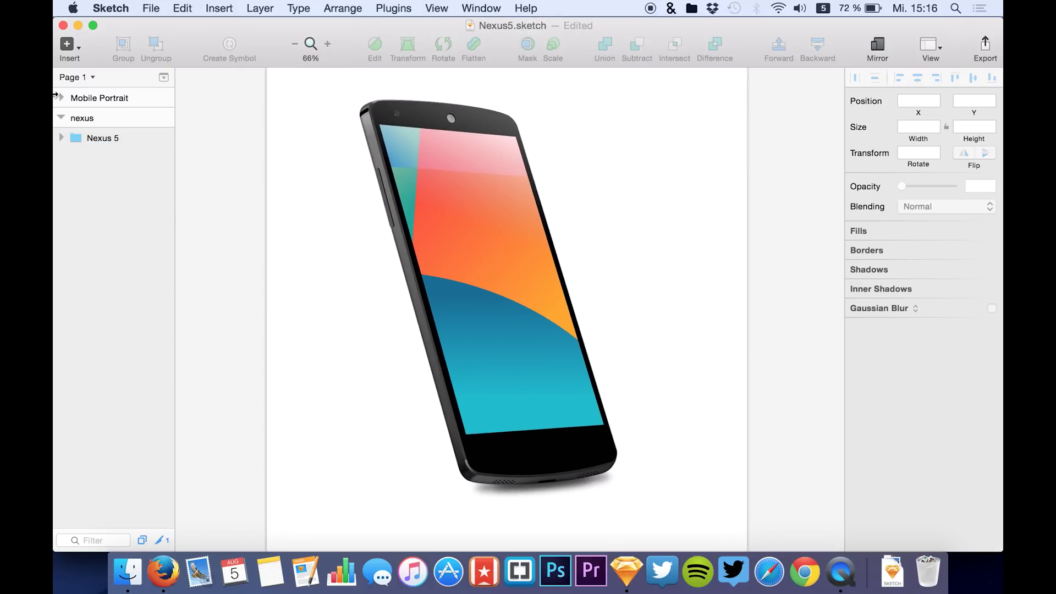
Expand the Nexus 5 and Screen groups and delete the screen's wallpaper Background group
click(62, 137)
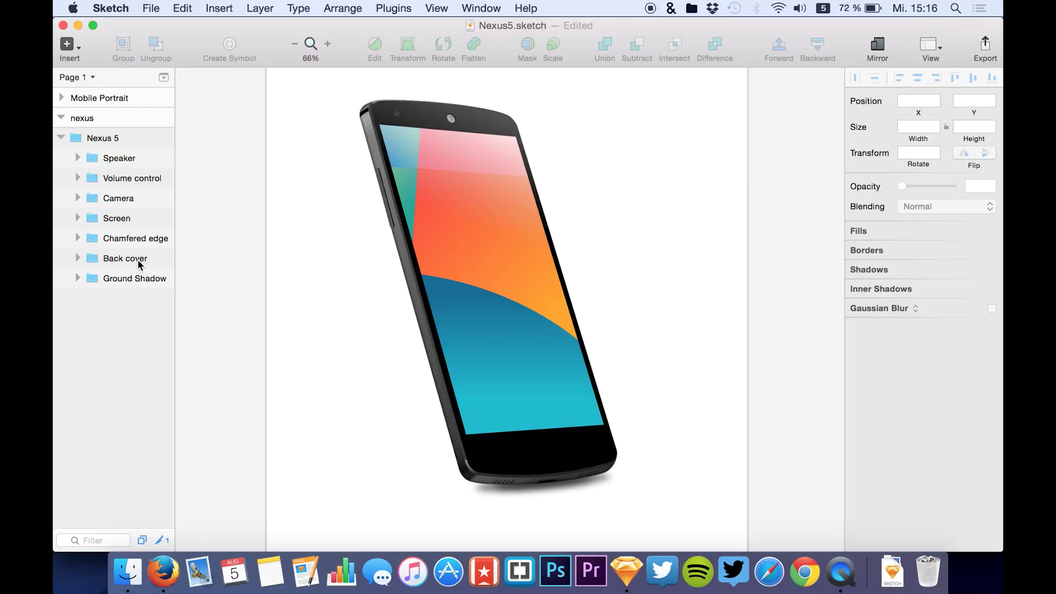
click(78, 218)
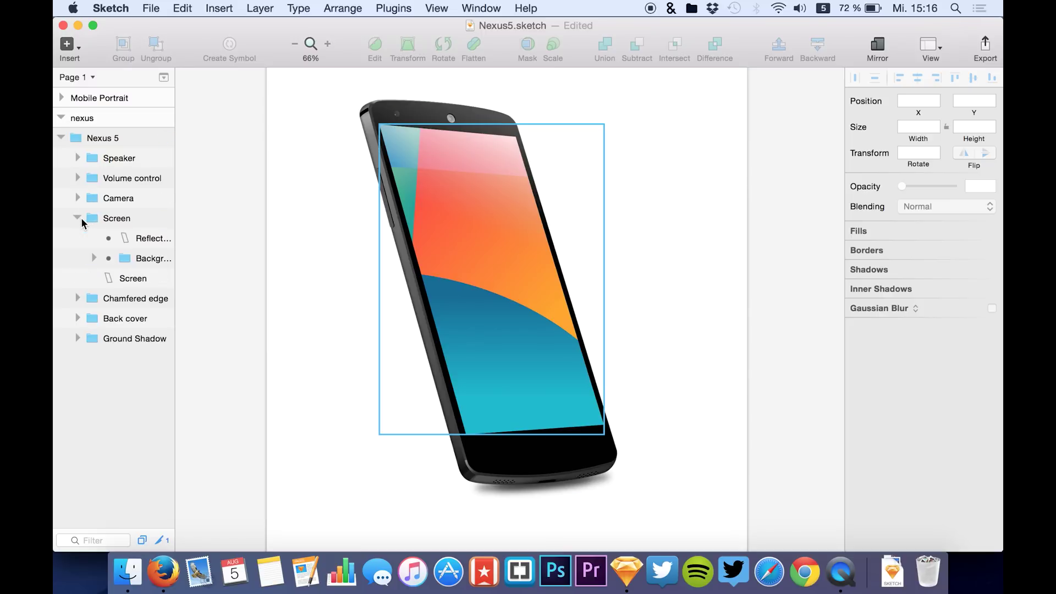
click(126, 241)
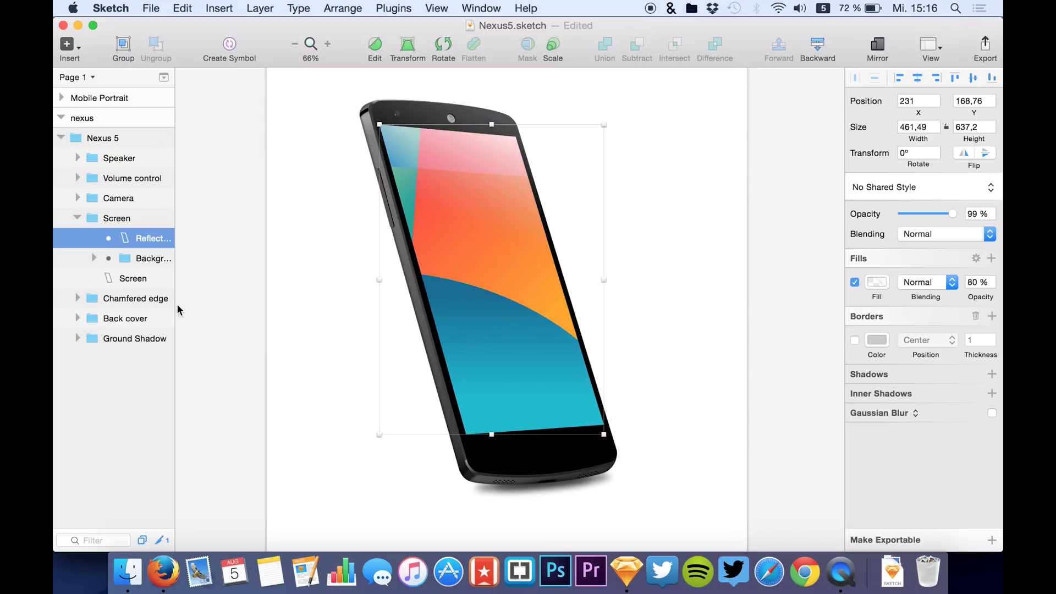
click(147, 258)
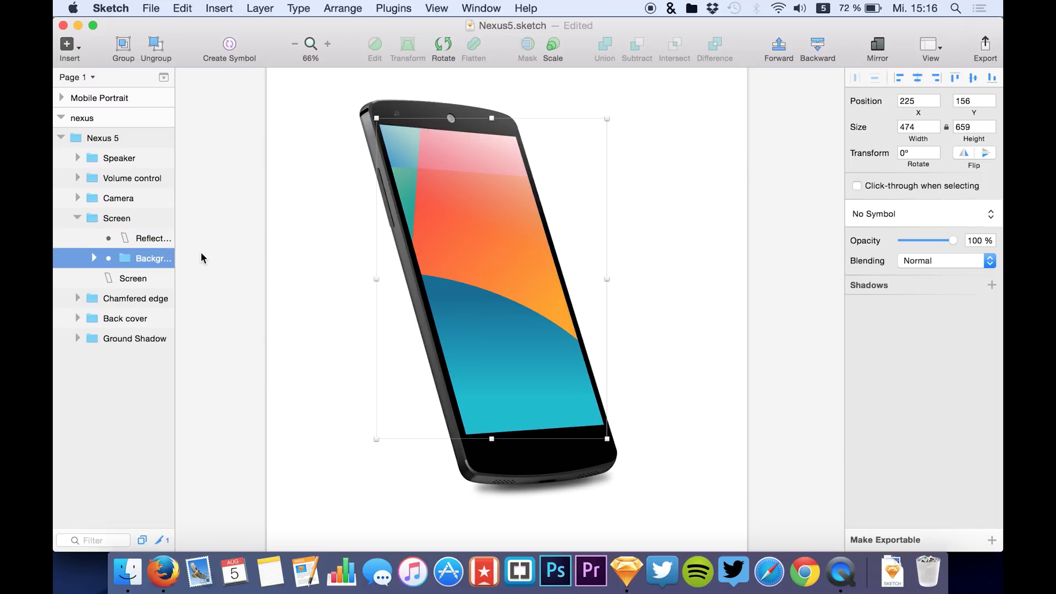
click(142, 240)
click(142, 260)
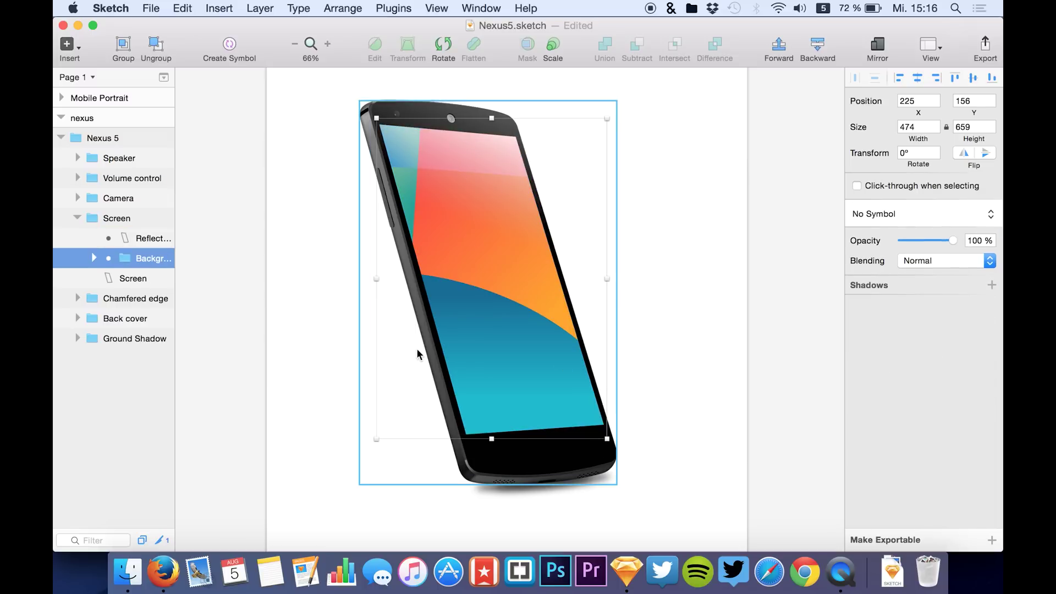
scroll(417, 348, left, 5)
scroll(403, 317, down, 1)
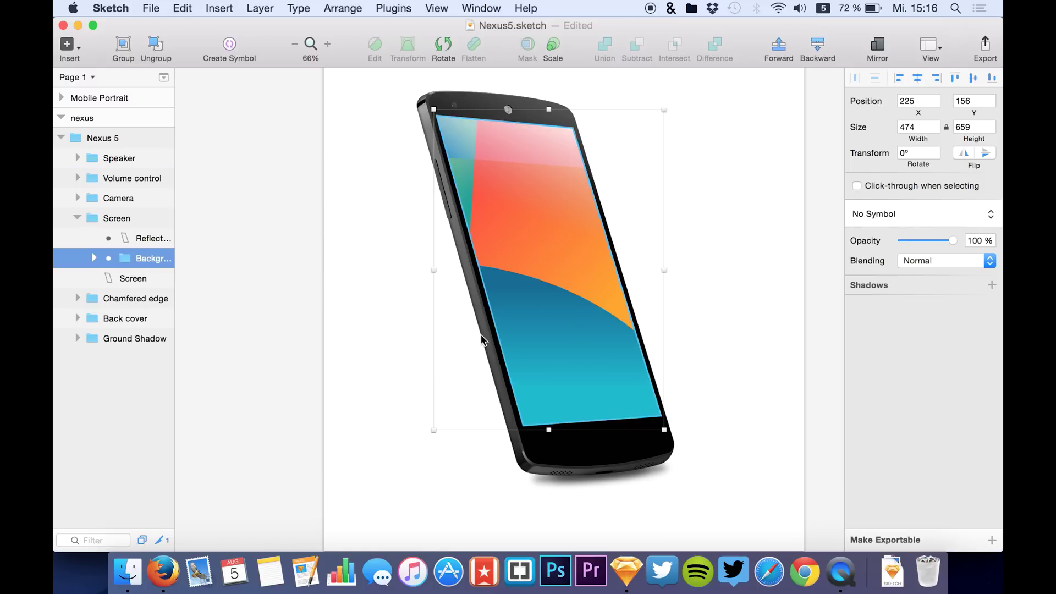
key(BackSpace)
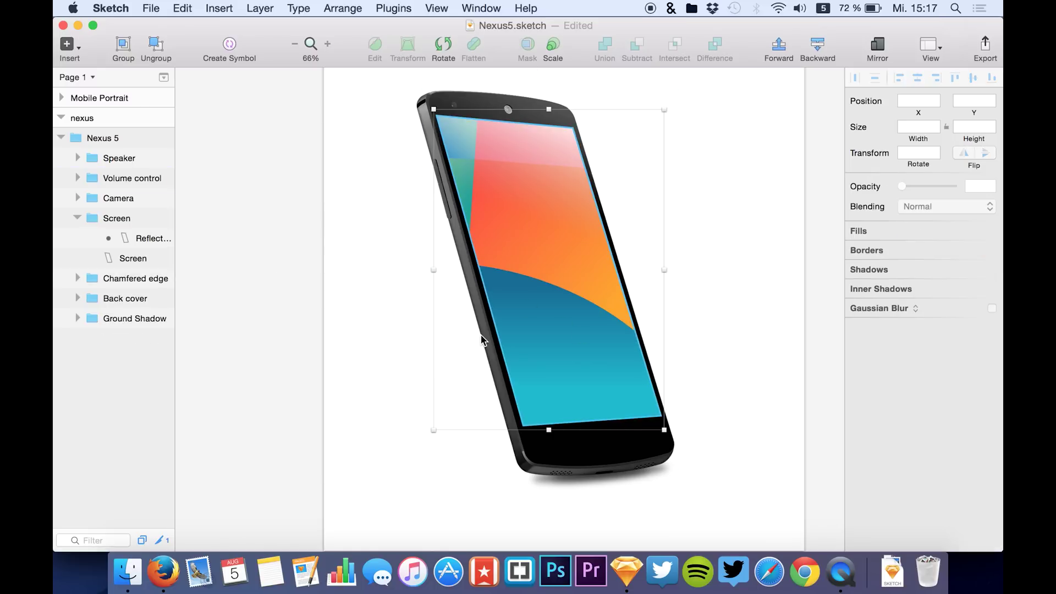
Delete the screen's Reflection overlay layer
click(142, 242)
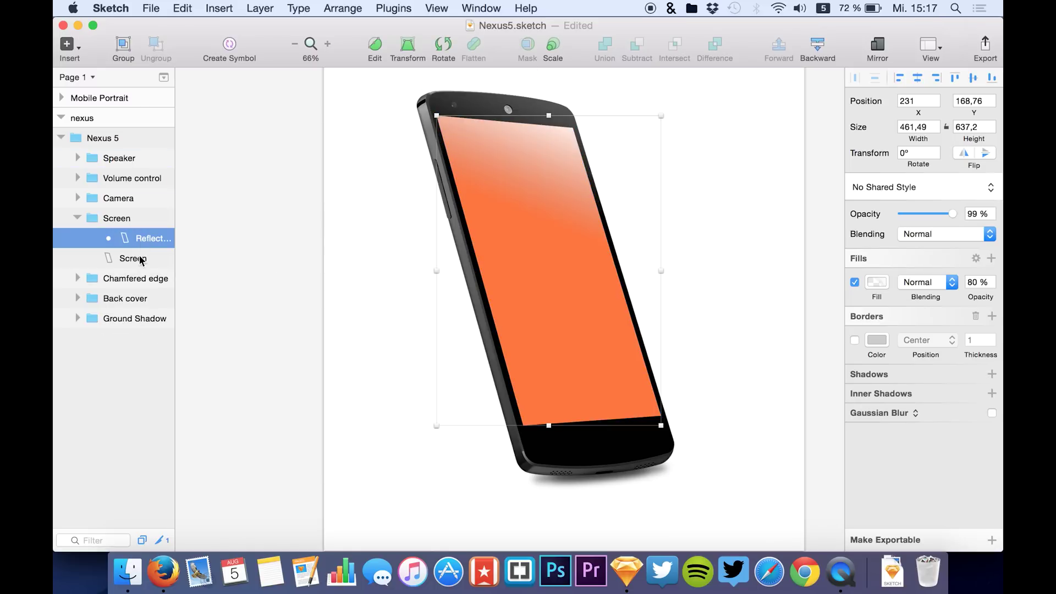
click(137, 259)
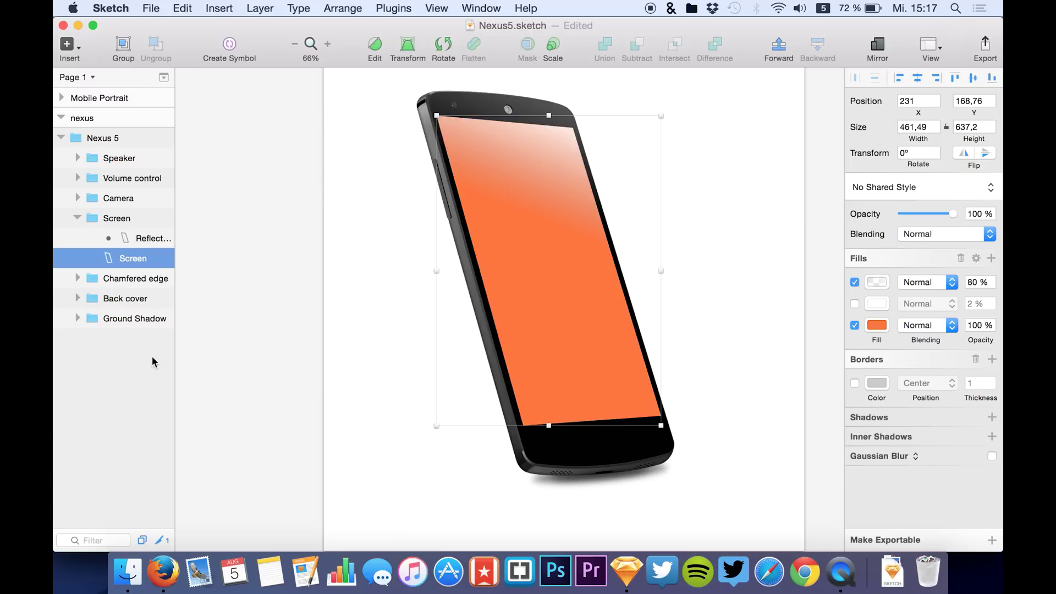
click(121, 242)
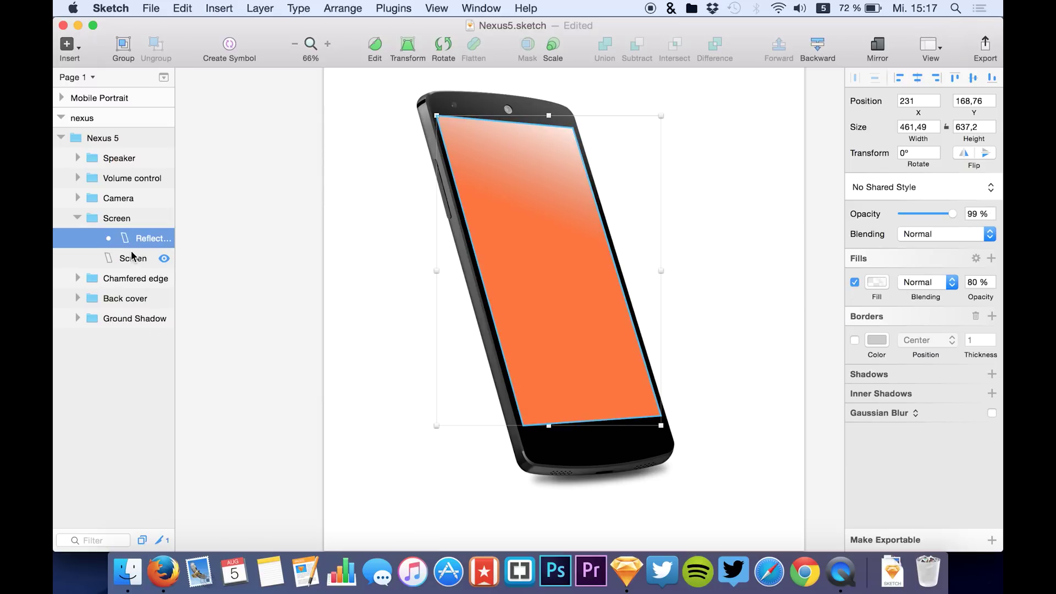
key(BackSpace)
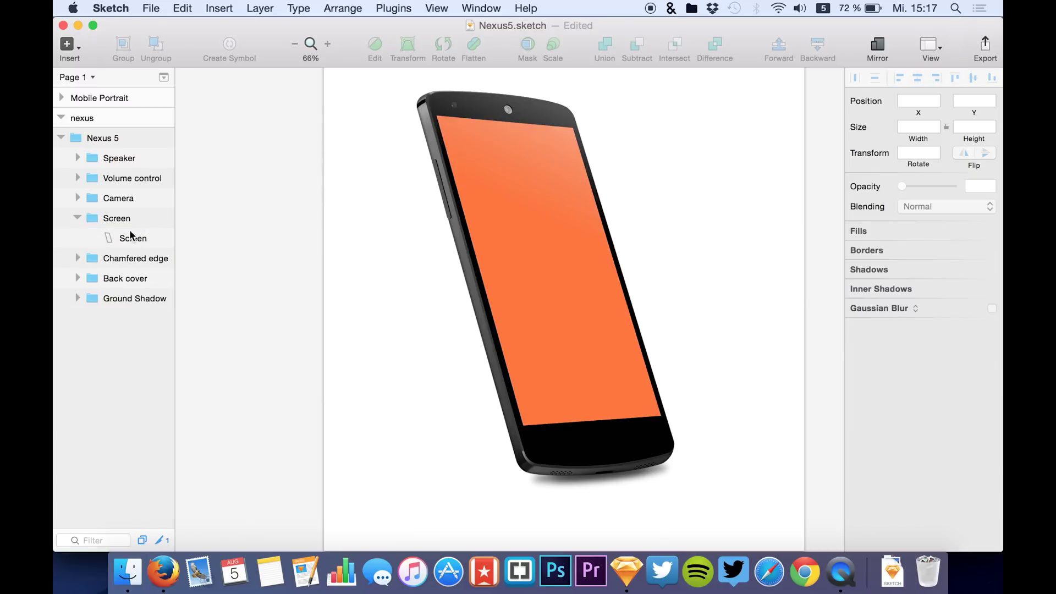
Turn off the Screen layer's first fill and change its orange fill to white FFFFFF
click(135, 239)
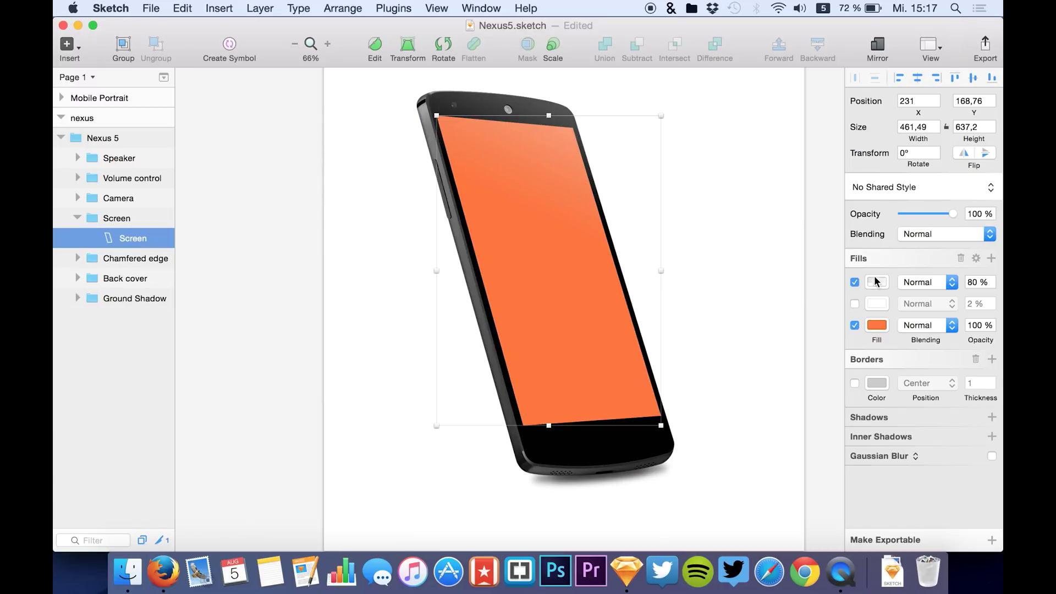
click(855, 282)
click(877, 326)
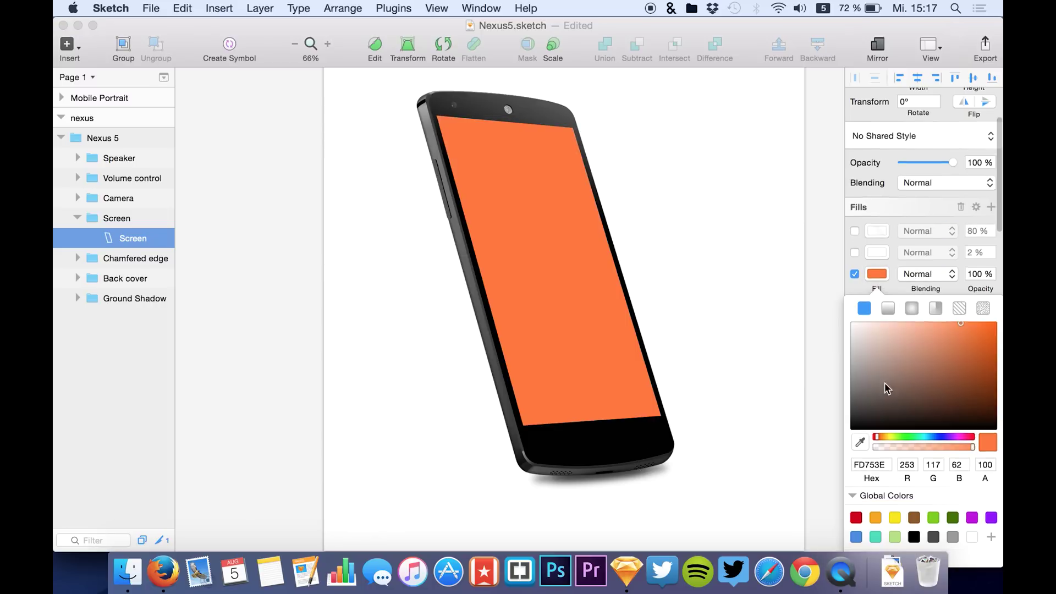
drag(885, 382, 644, 129)
click(877, 275)
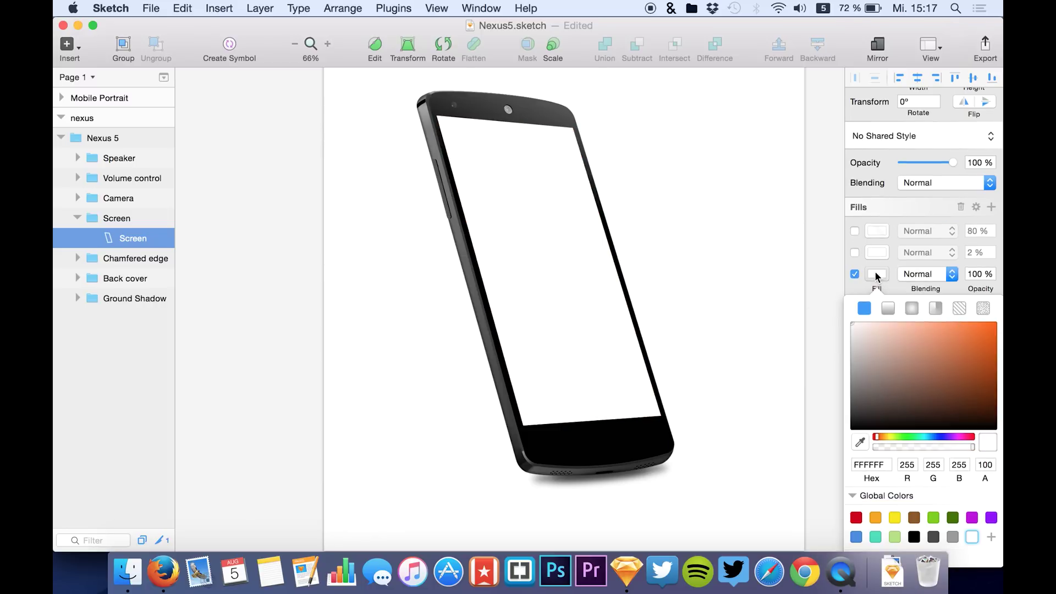
click(607, 290)
scroll(608, 290, up, 3)
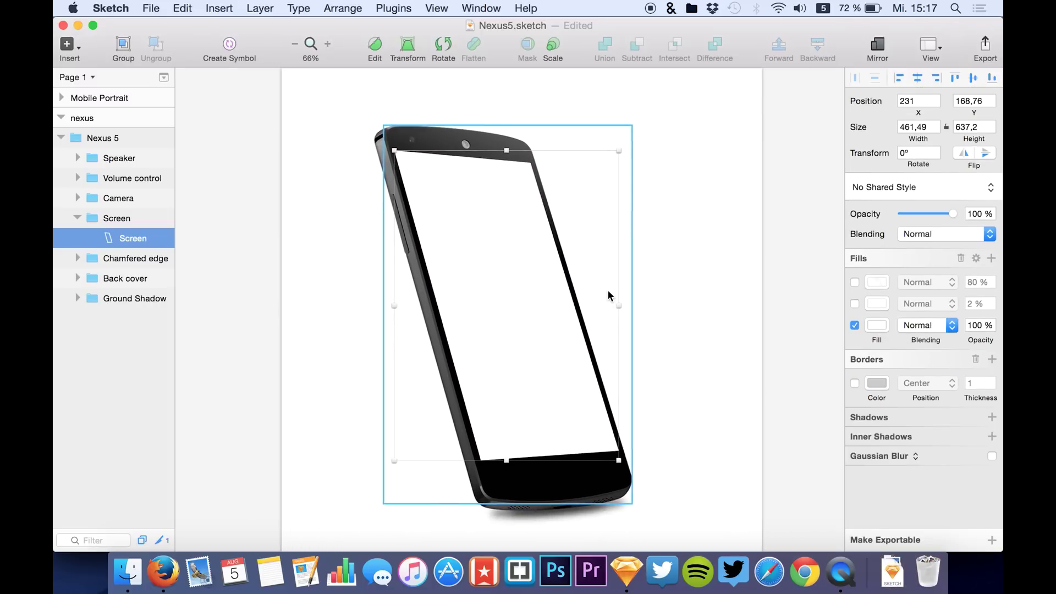
key(super+minus)
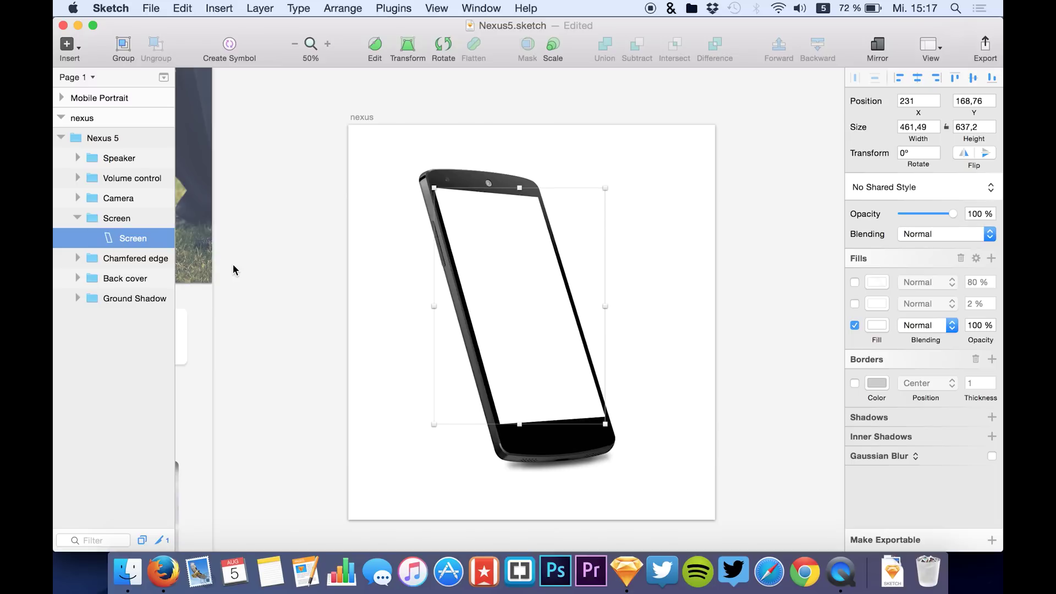
Rename the phone's Screen layer to 'Mobile Portrait' with the Mobile Portrait artboard in view
scroll(232, 269, left, 5)
scroll(232, 269, down, 3)
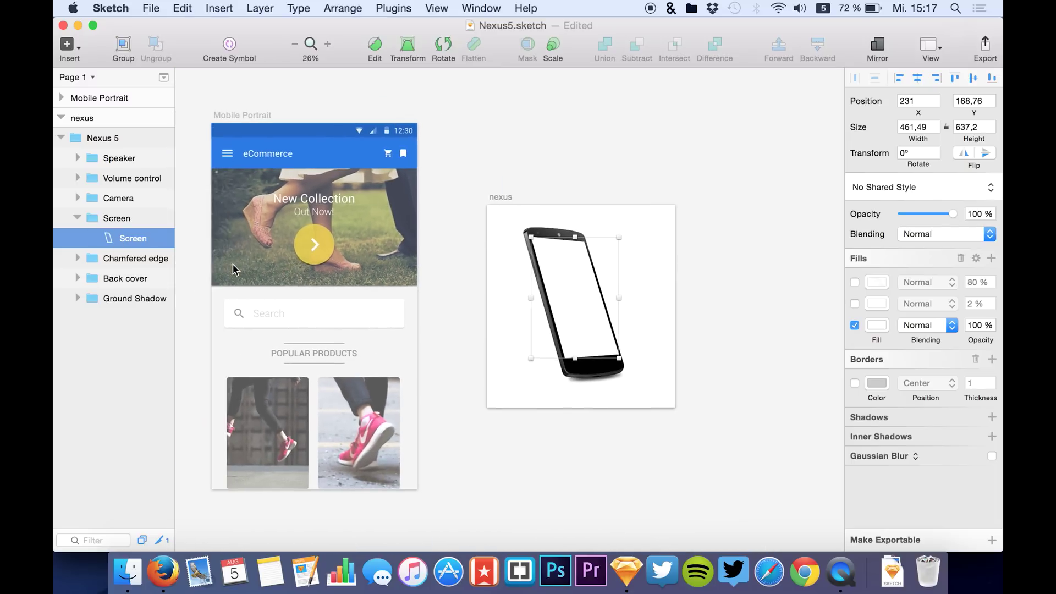
scroll(233, 270, left, 2)
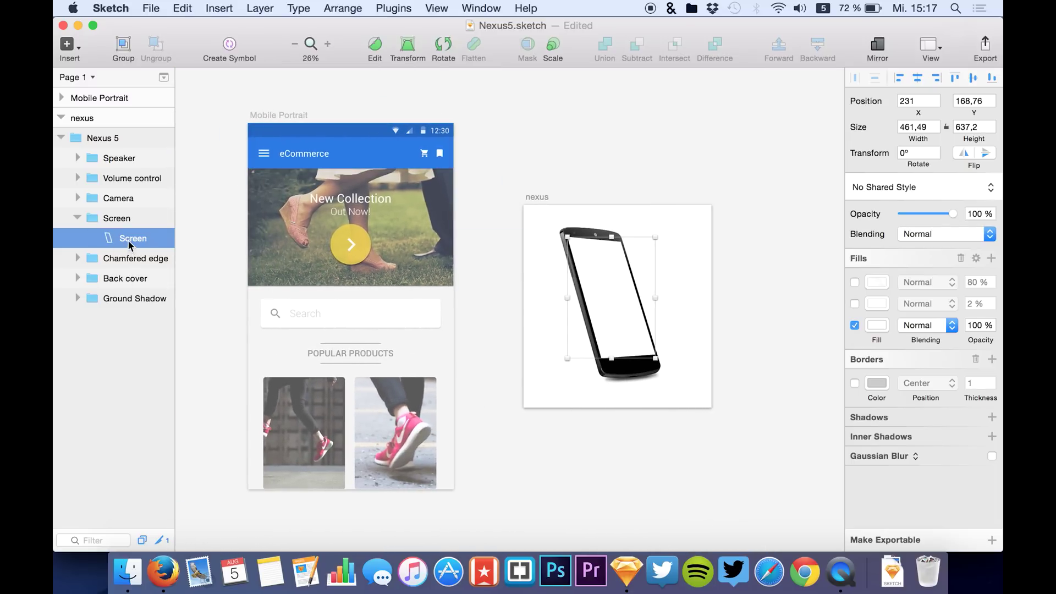
drag(130, 239, 286, 381)
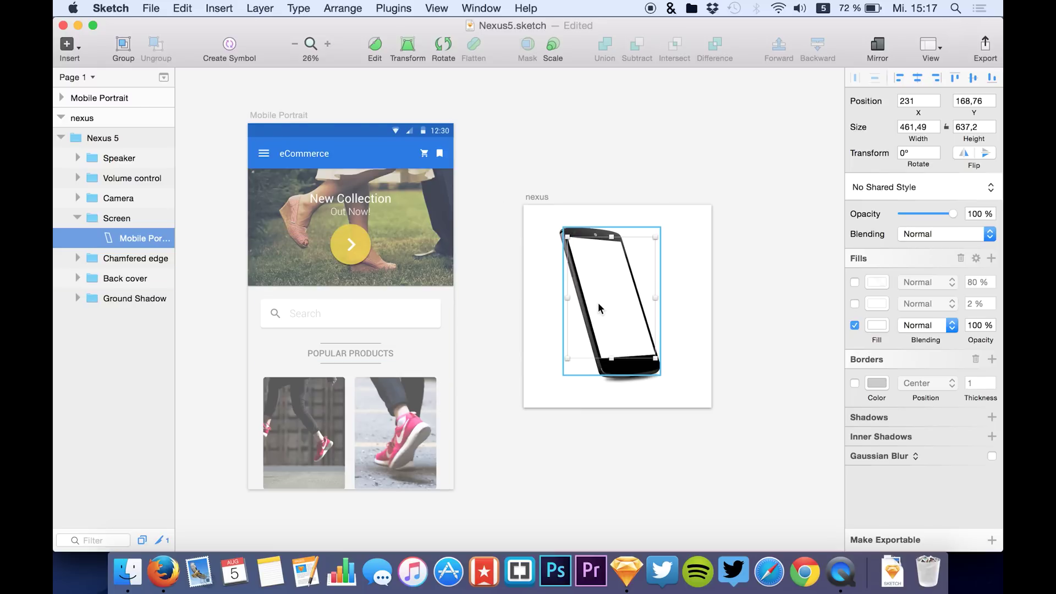
scroll(599, 303, right, 2)
scroll(598, 302, up, 1)
scroll(605, 313, up, 4)
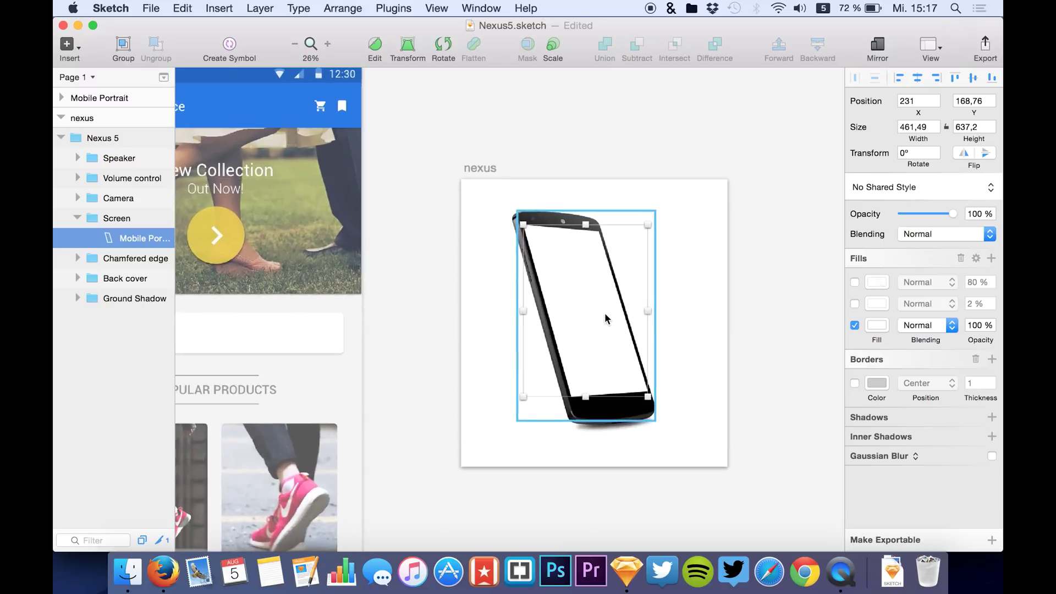
scroll(605, 316, down, 2)
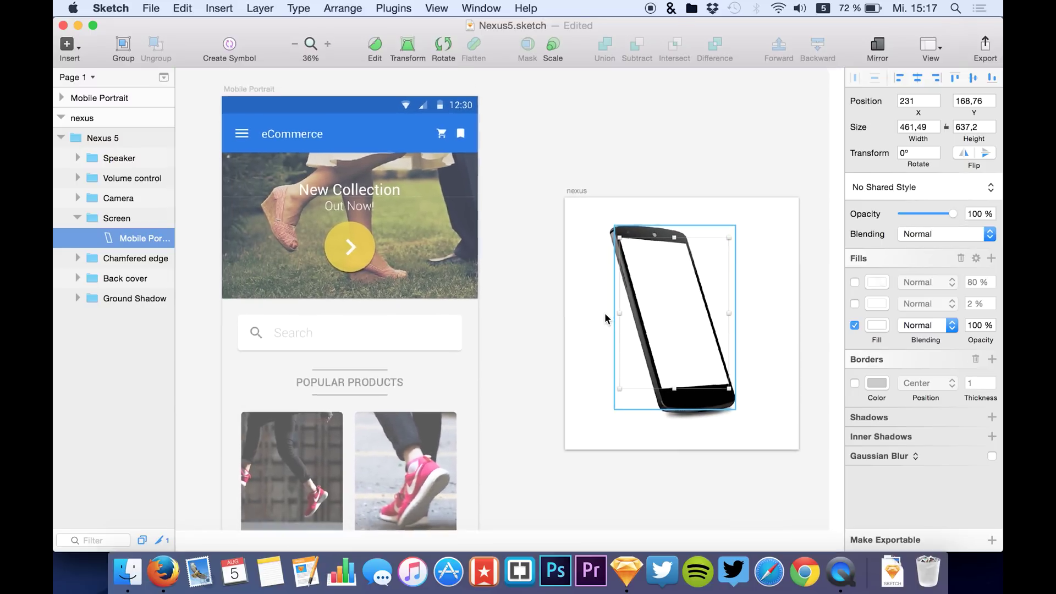
Run Magic Mirror! on the Mobile Portrait screen layer, then deselect and zoom to check the perspective result
click(405, 6)
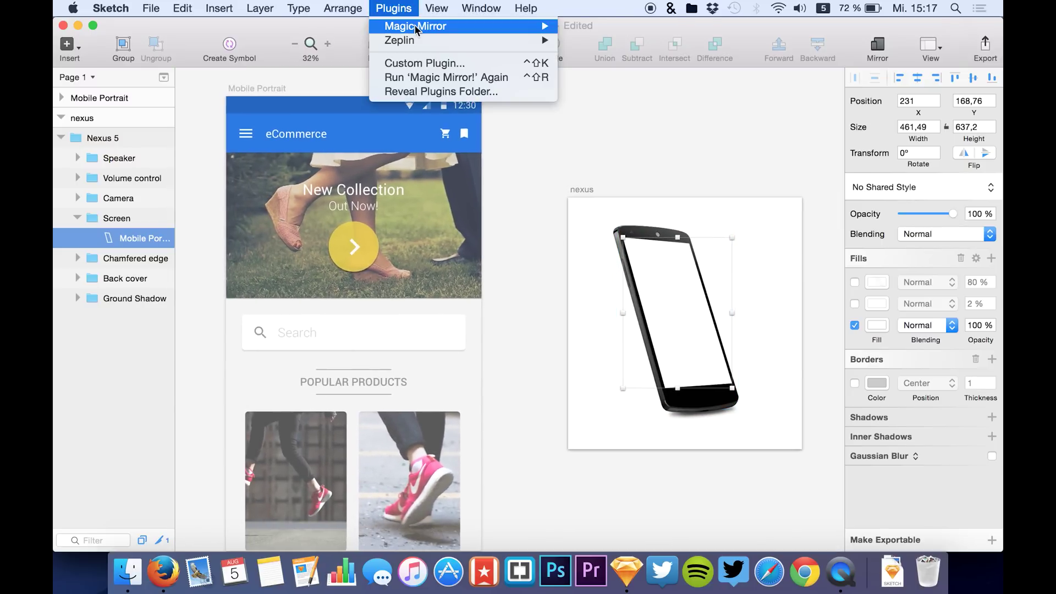
mouse_move(426, 30)
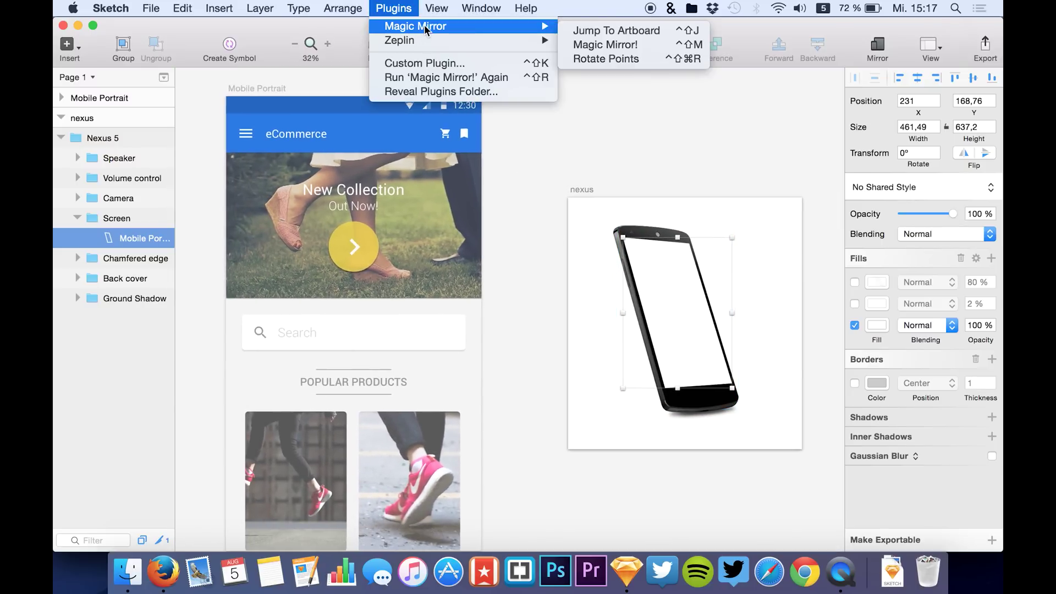
click(629, 46)
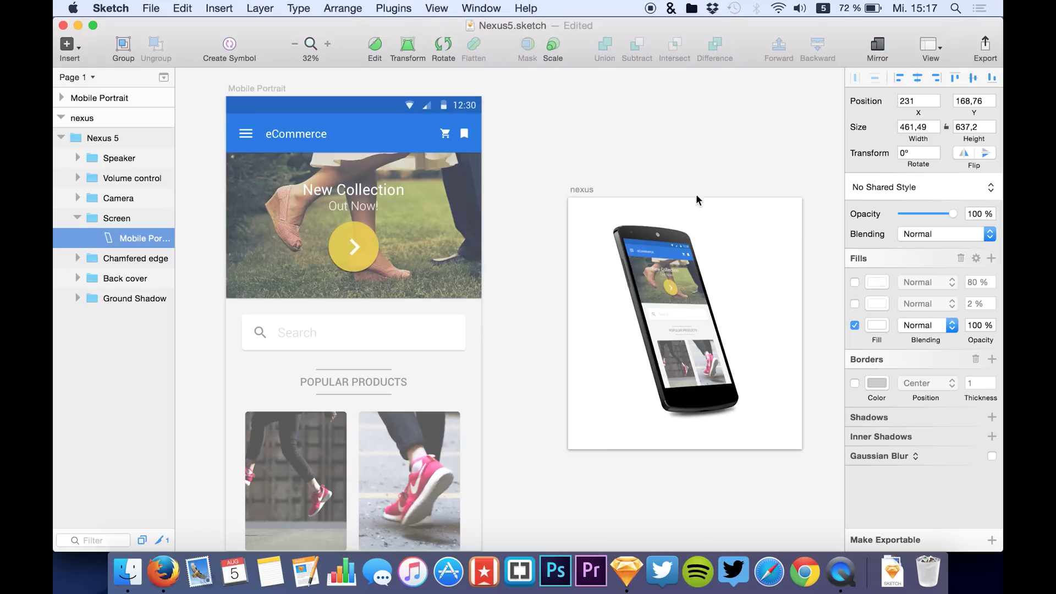
scroll(728, 266, up, 5)
scroll(728, 267, down, 2)
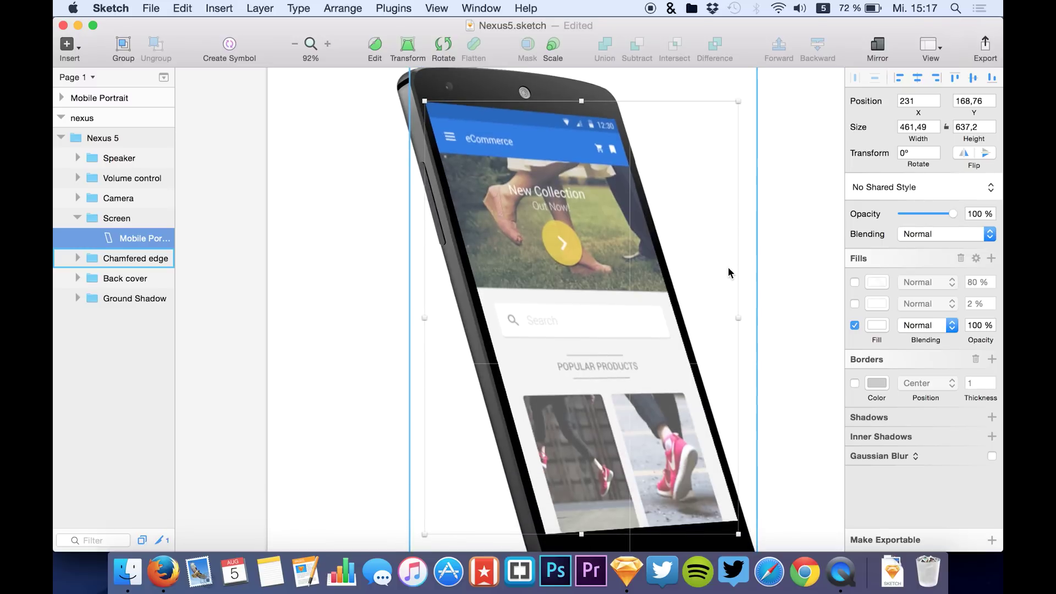
click(269, 283)
scroll(270, 283, down, 2)
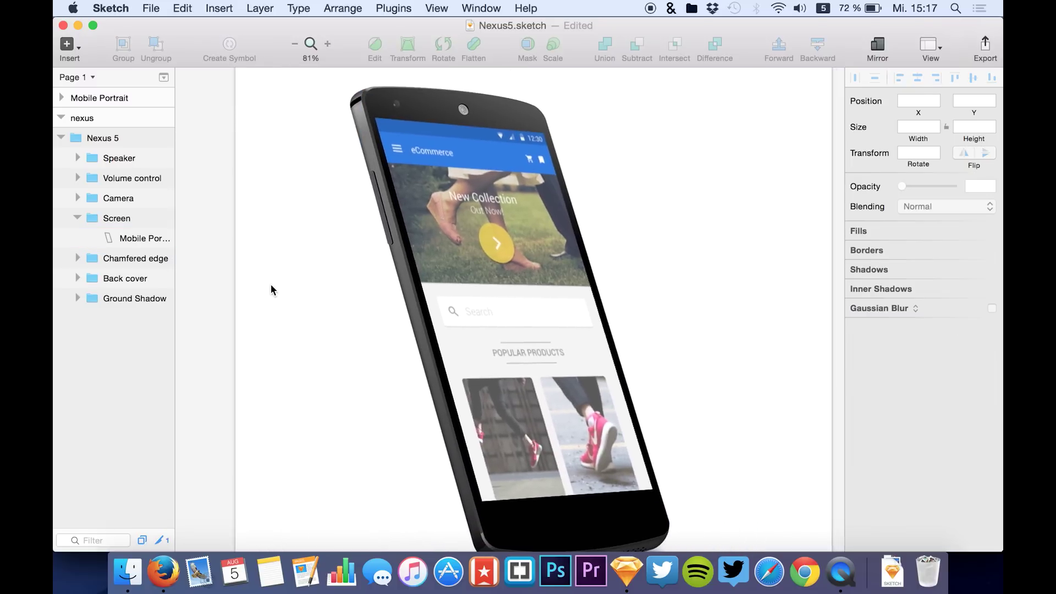
scroll(318, 272, down, 2)
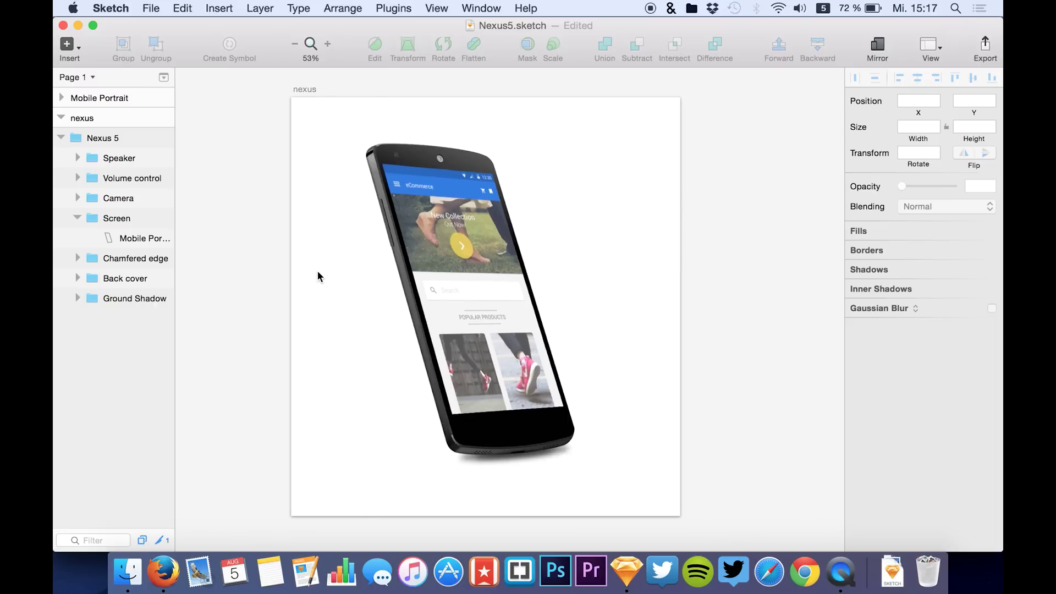
scroll(318, 277, left, 3)
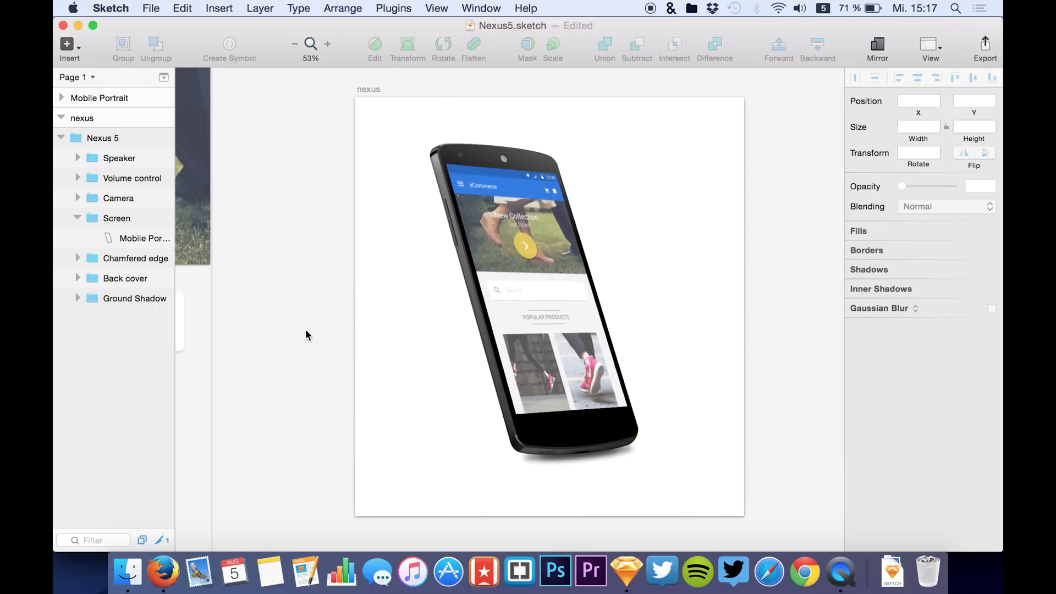
Open a new Firefox tab and go to Unsplash
click(165, 575)
key(super+t)
text(unsp)
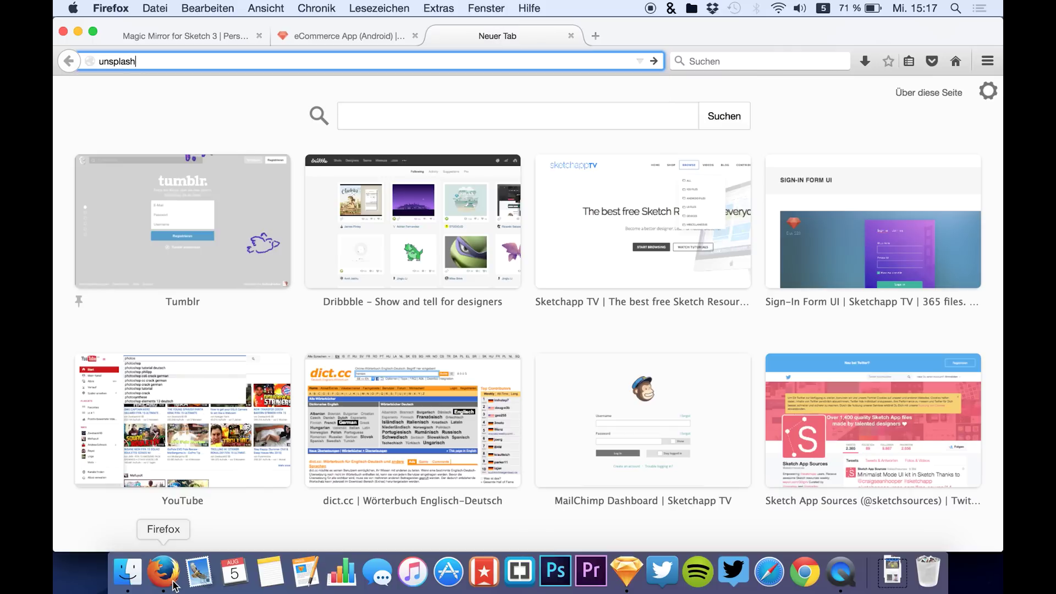
text(lash)
key(Return)
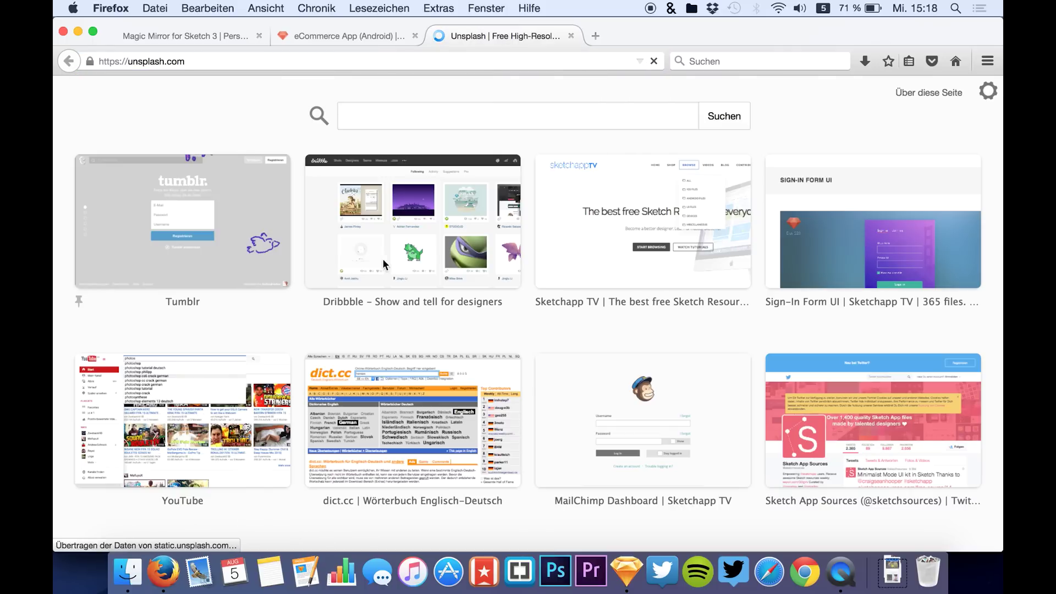
Scroll to the rooftop photo of sneakers above skyscrapers and copy the image
scroll(416, 335, down, 10)
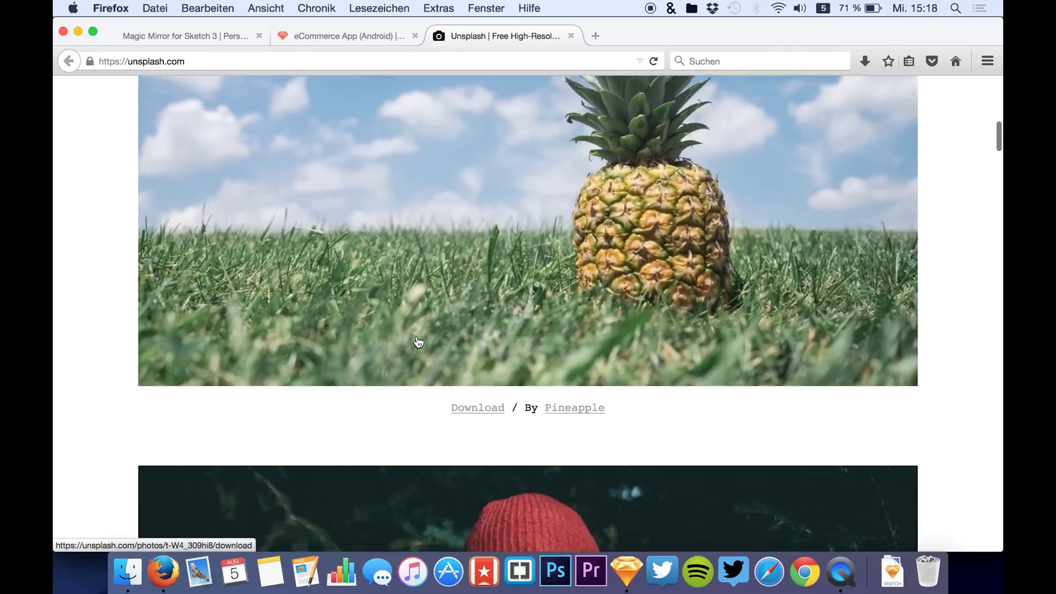
scroll(418, 342, down, 20)
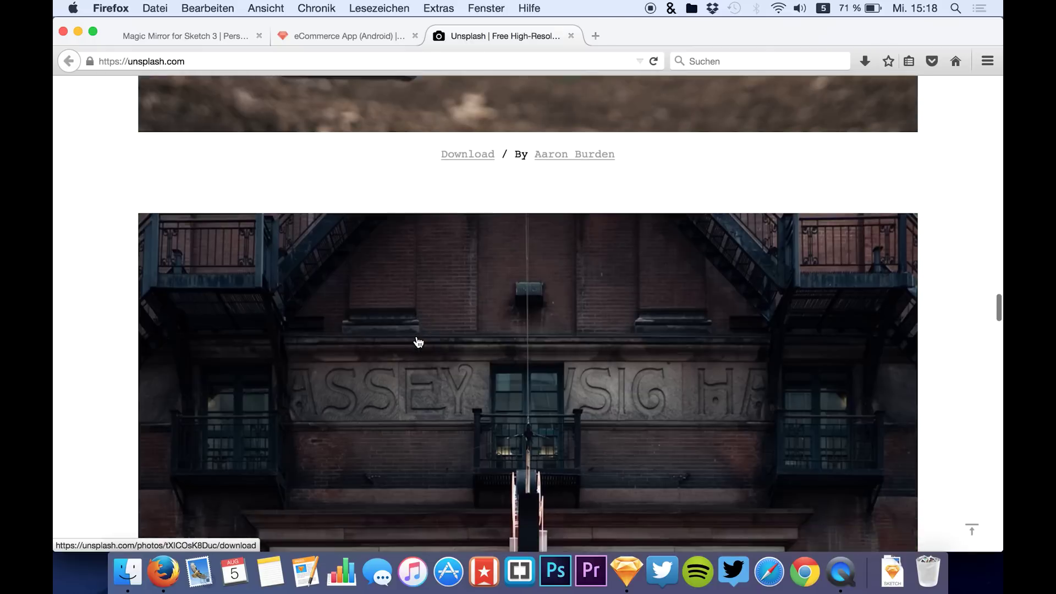
scroll(419, 342, down, 20)
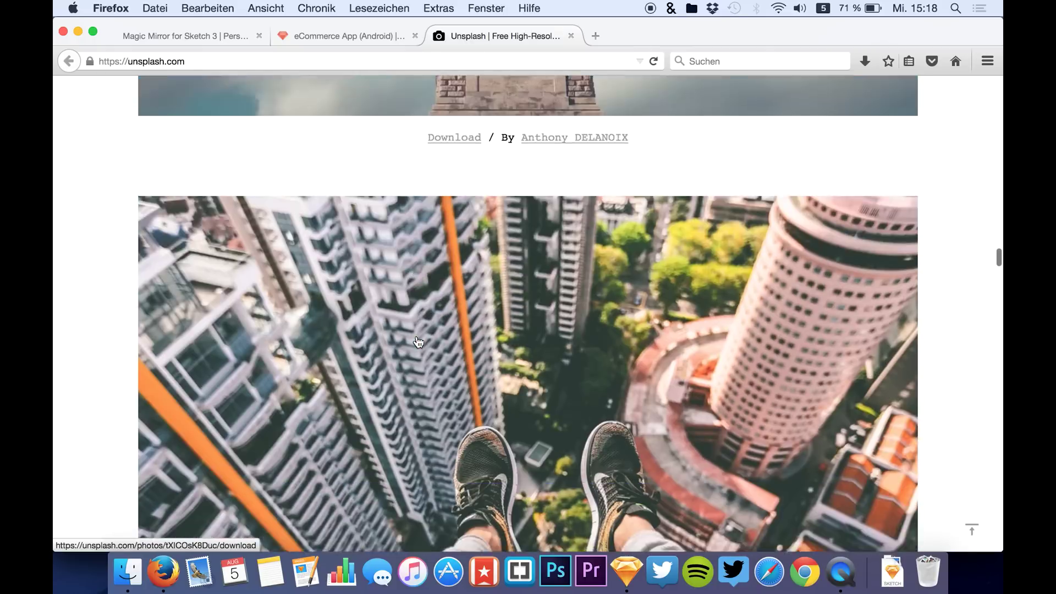
scroll(418, 342, down, 20)
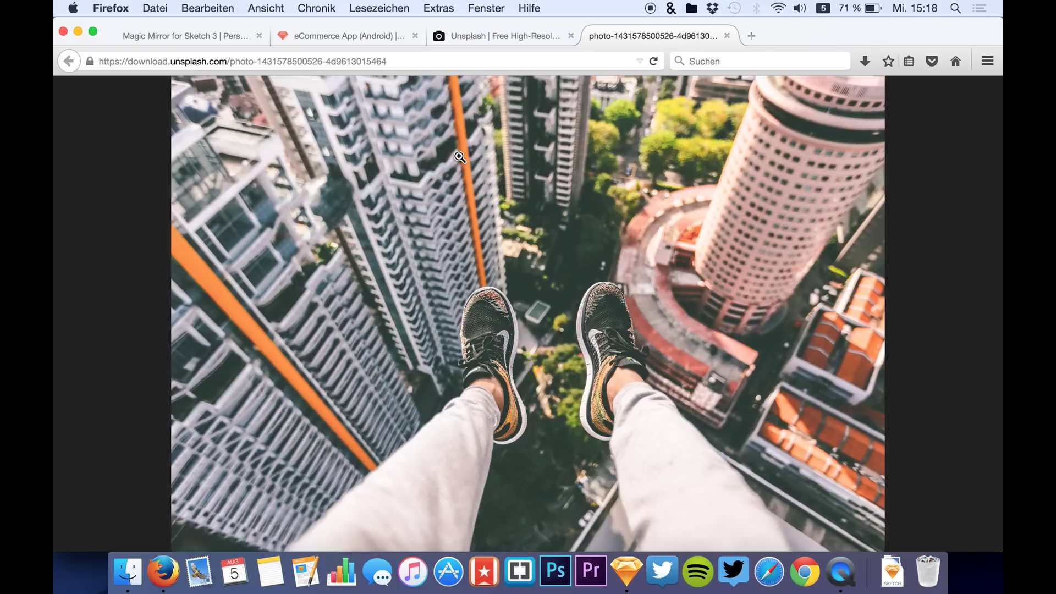
right_click(460, 158)
click(485, 167)
Paste the rooftop photo as a Bitmap layer below Ground Shadow on the nexus artboard
click(627, 573)
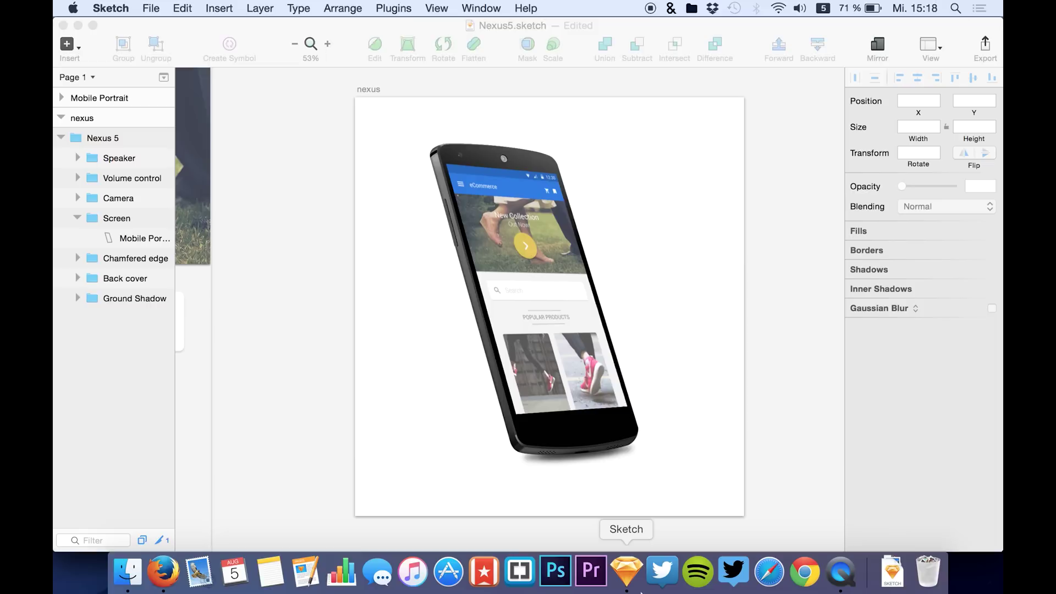
click(135, 297)
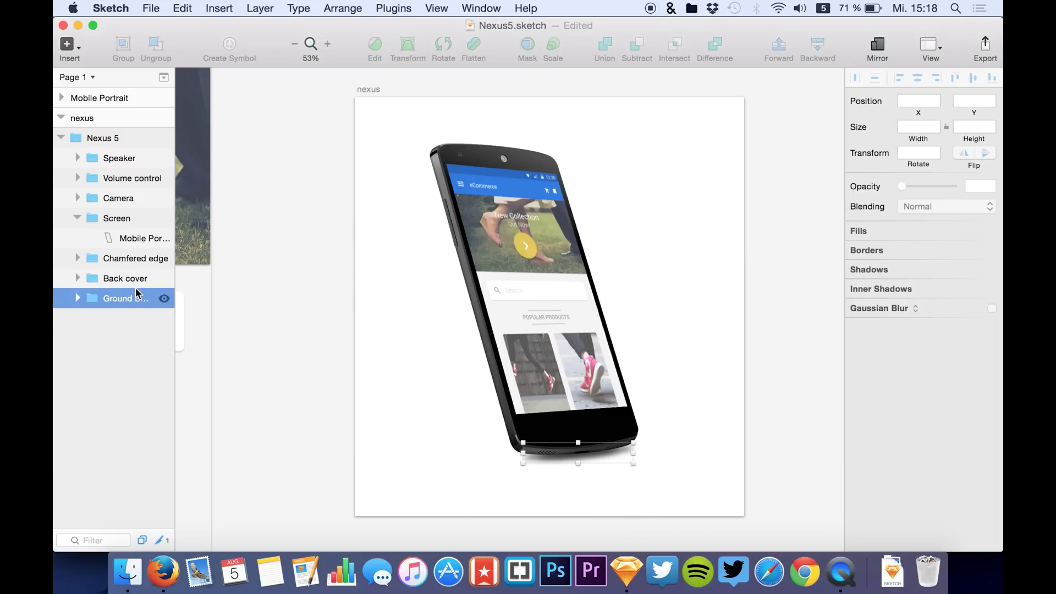
key(super+c)
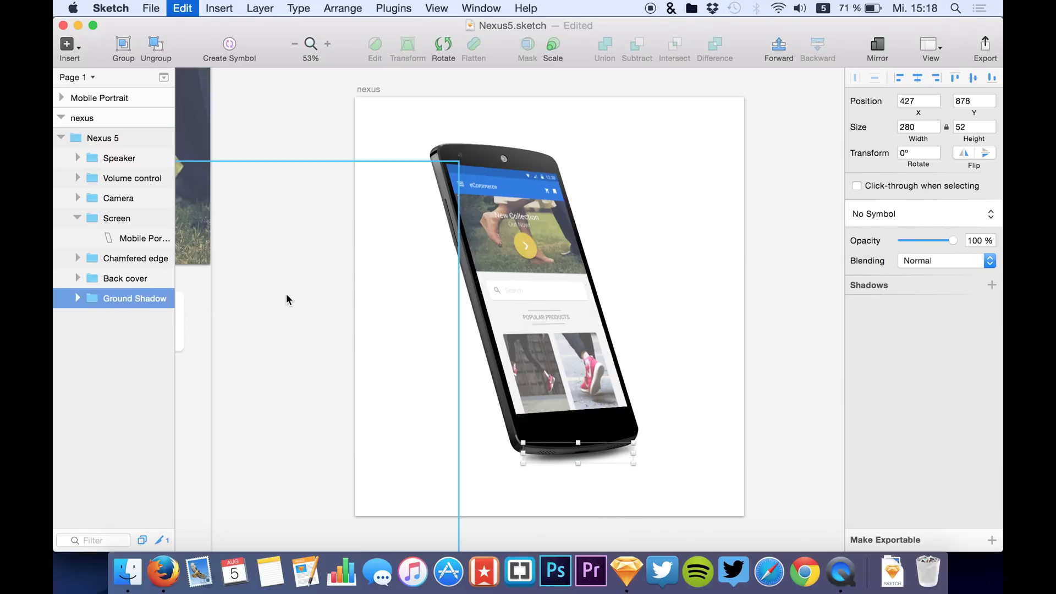
key(super+v)
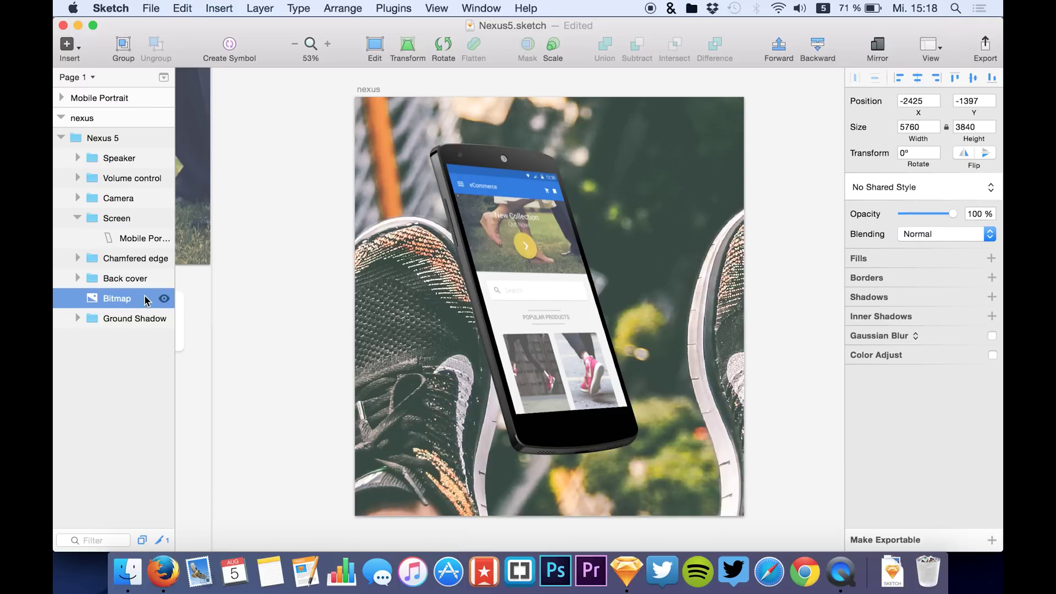
drag(144, 299, 141, 342)
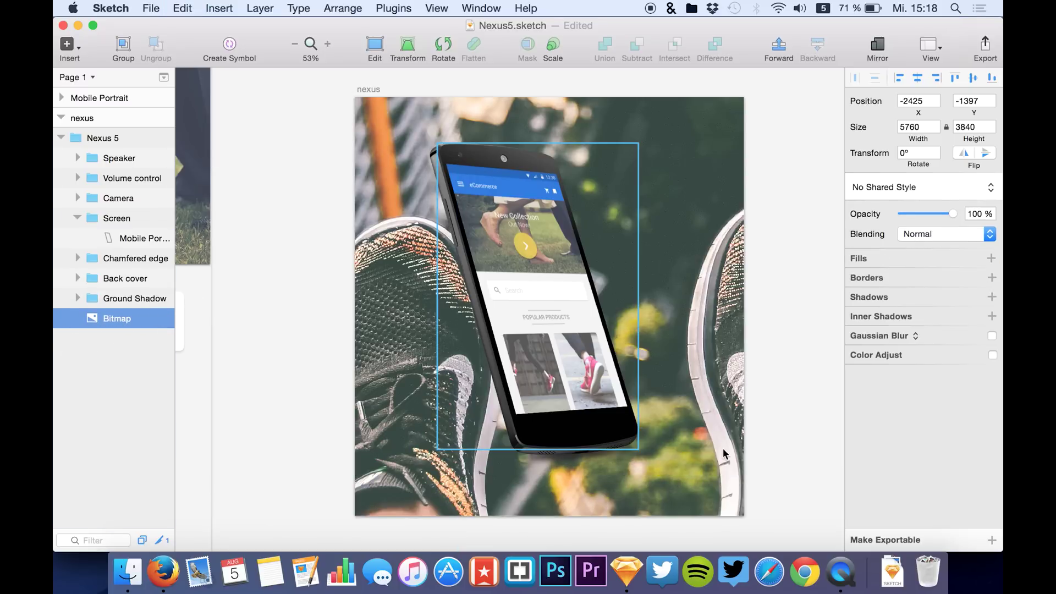
Apply a 50px Gaussian Blur to the background photo
click(992, 336)
drag(924, 357, 936, 358)
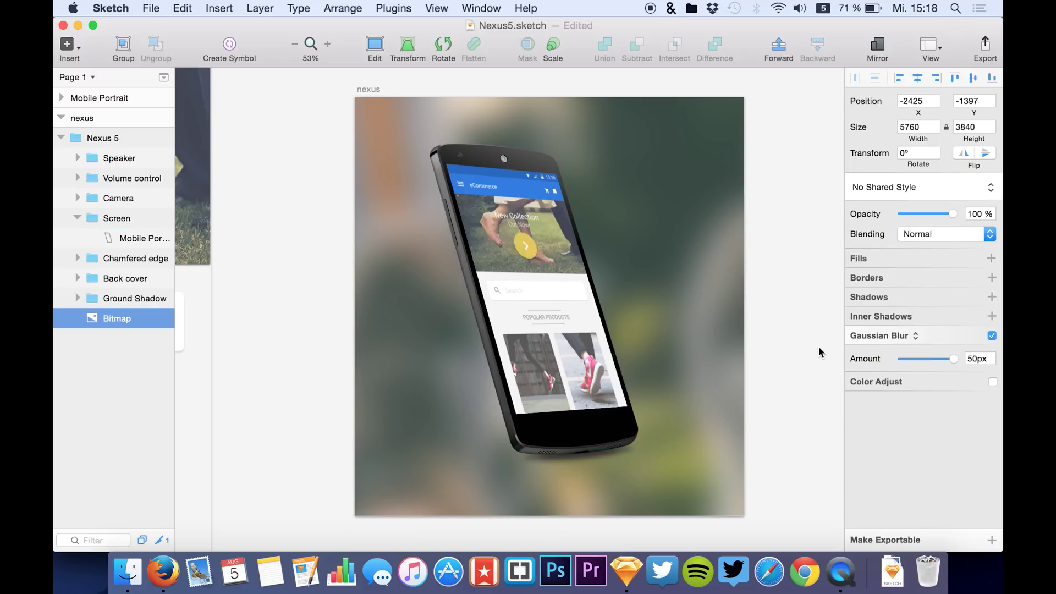
scroll(768, 325, right, 5)
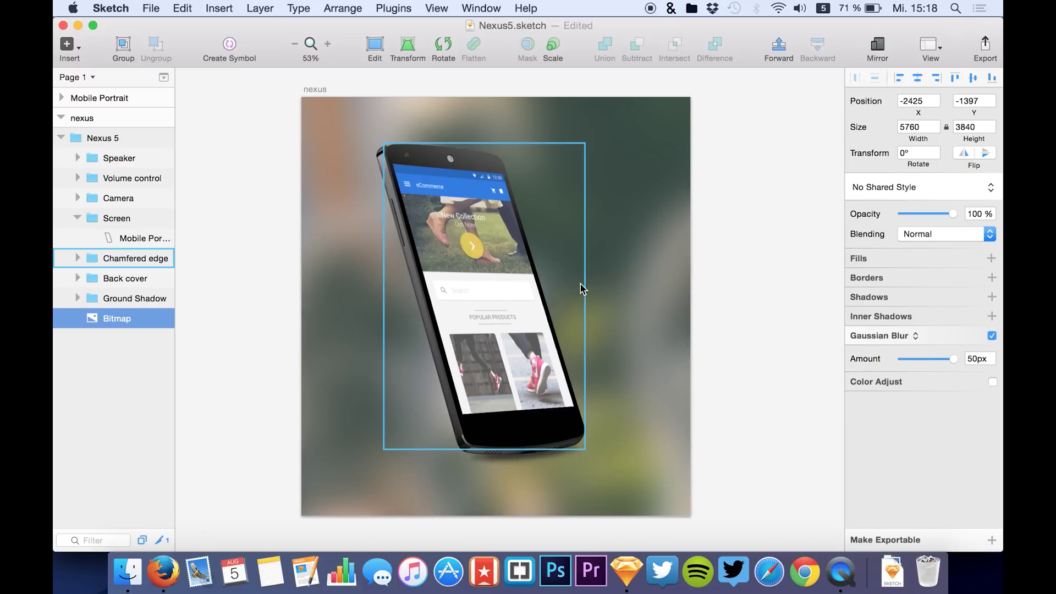
scroll(580, 284, left, 3)
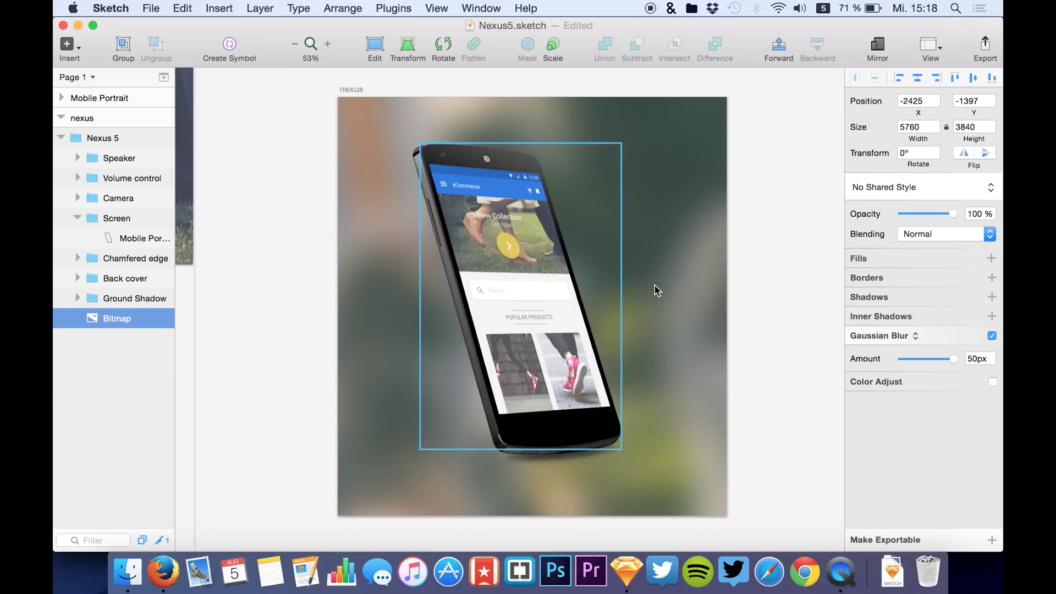
click(509, 237)
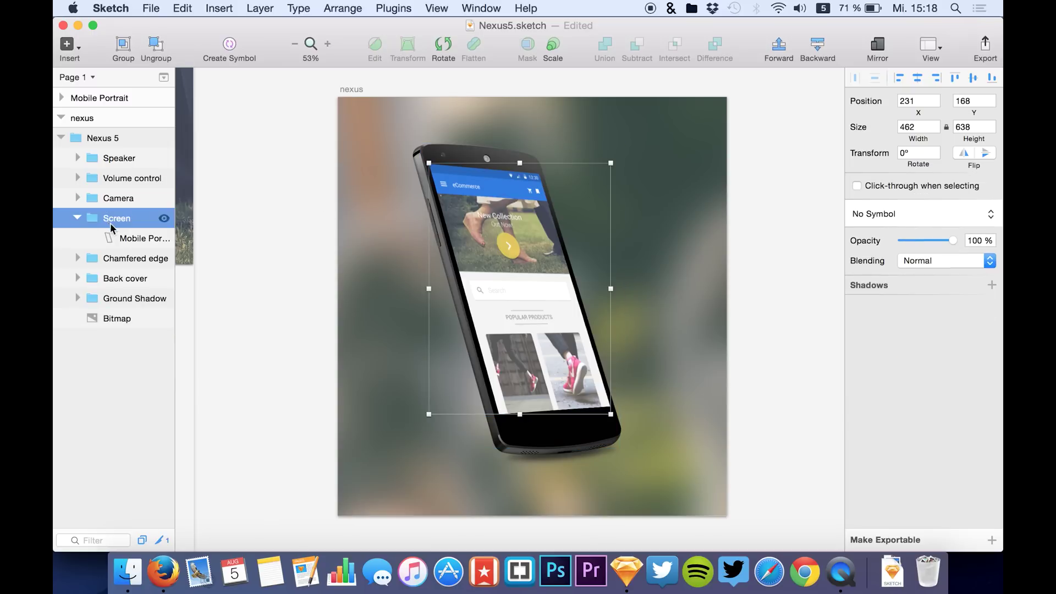
Select the Mobile Portrait screen image inside the Screen group
click(117, 238)
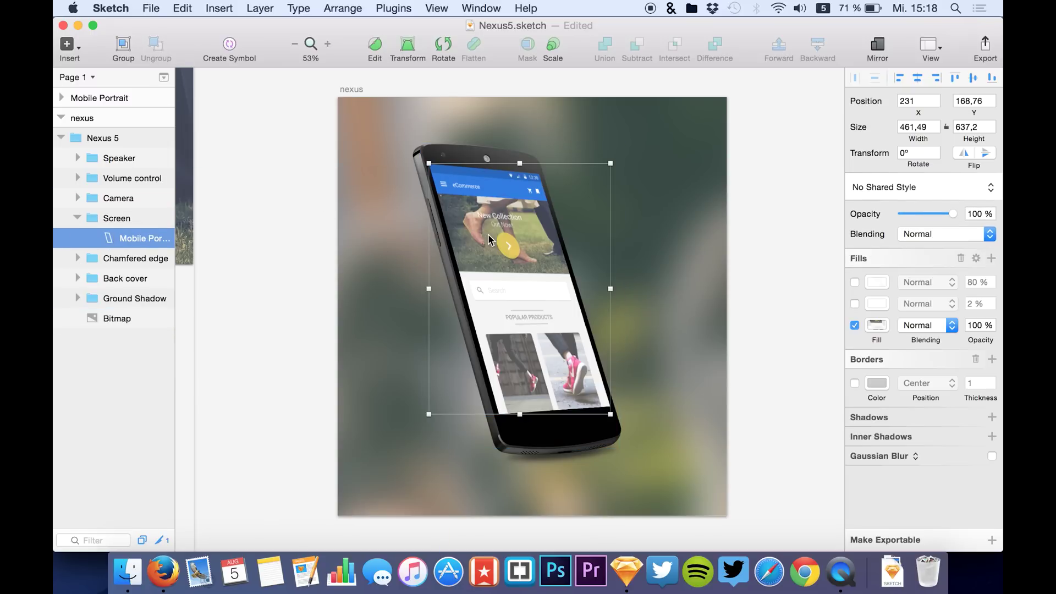
scroll(488, 233, up, 5)
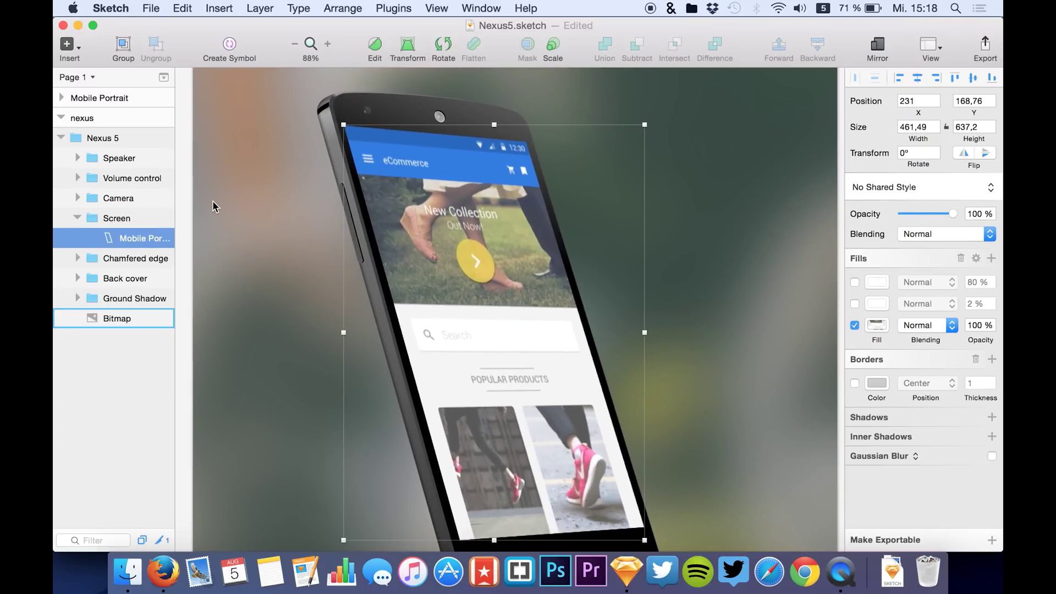
click(135, 273)
click(131, 242)
Draw a closed vector path, Path 62, tracing the phone screen's corners
click(77, 46)
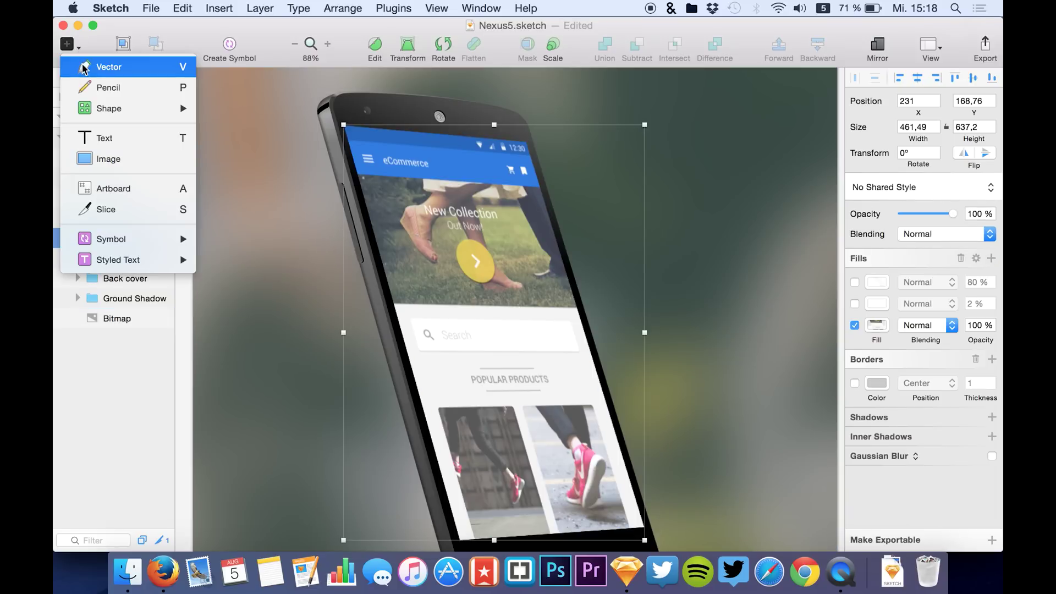
click(81, 45)
click(79, 47)
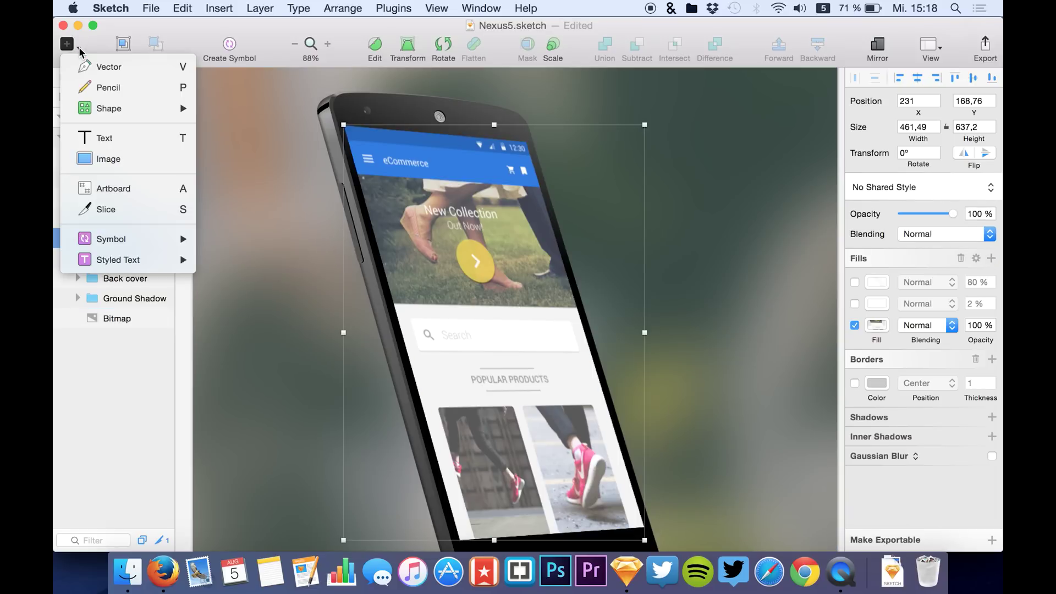
click(105, 66)
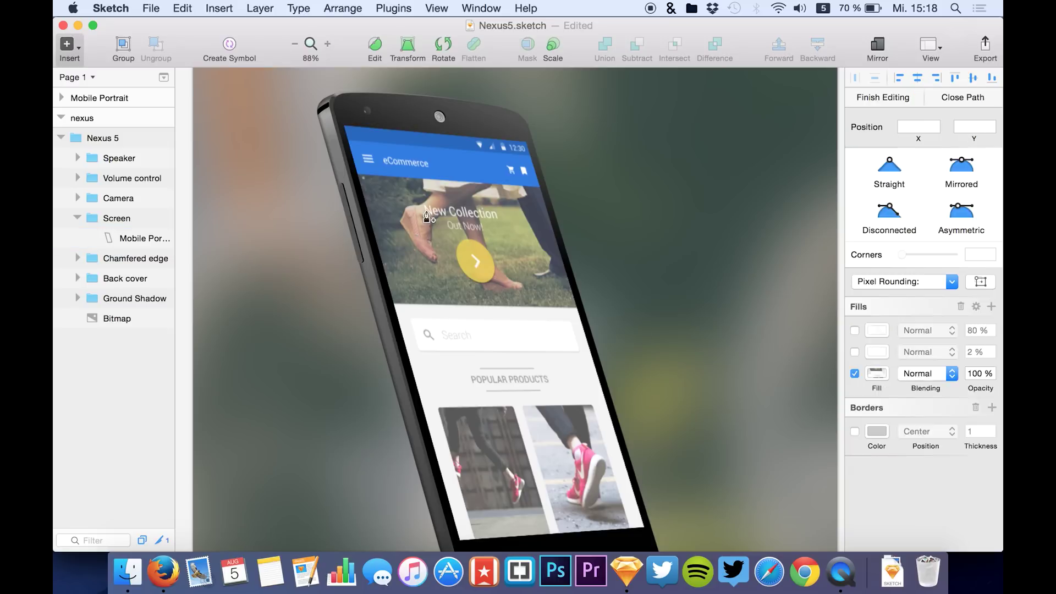
click(345, 126)
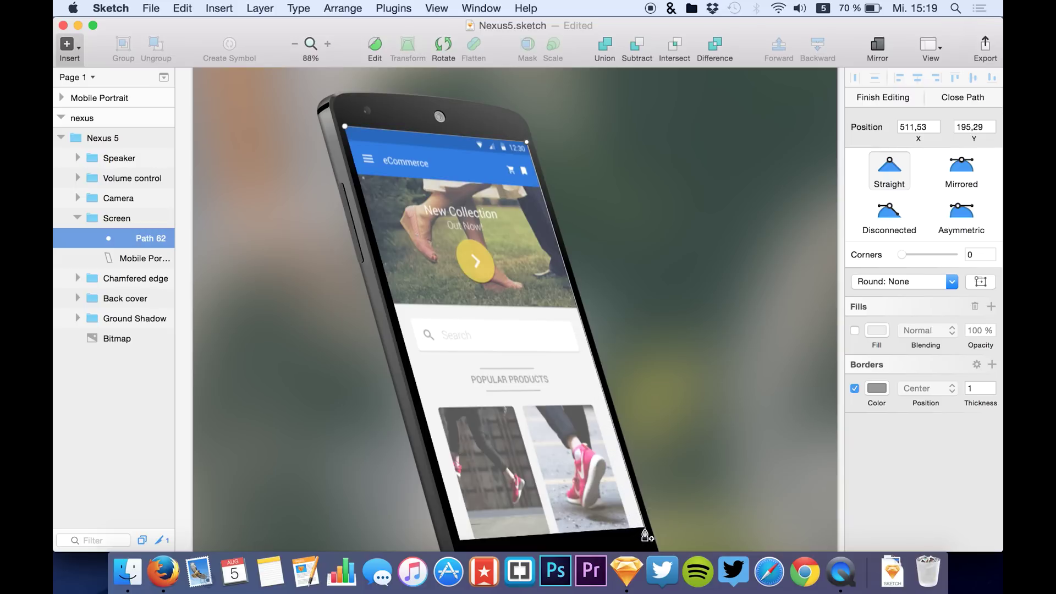
click(645, 530)
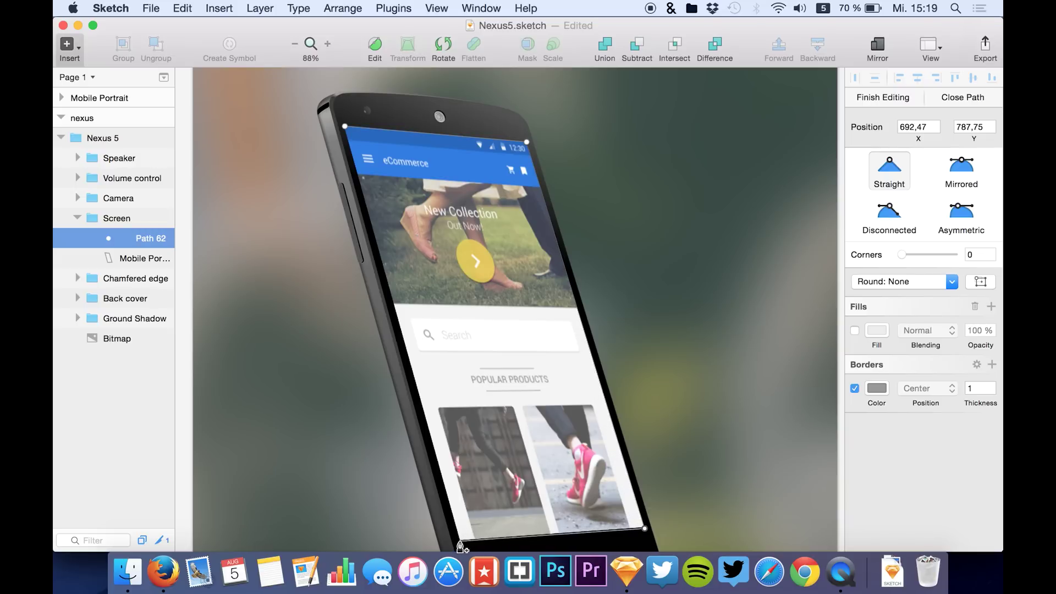
click(345, 127)
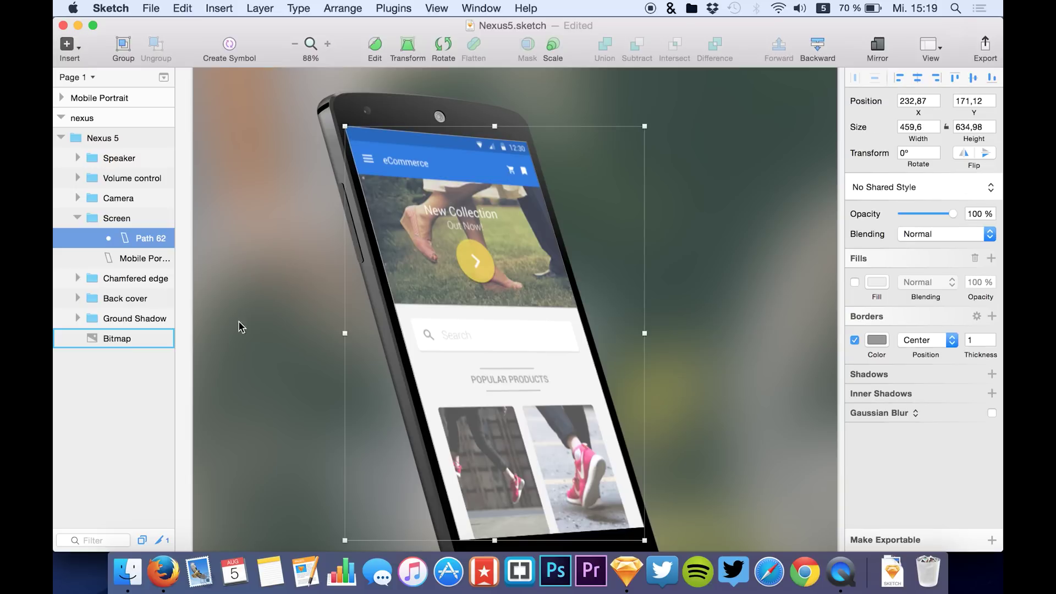
Stop using Mobile Portrait as a mask and hide that screen image
click(132, 258)
key(shift+Tab)
click(129, 263)
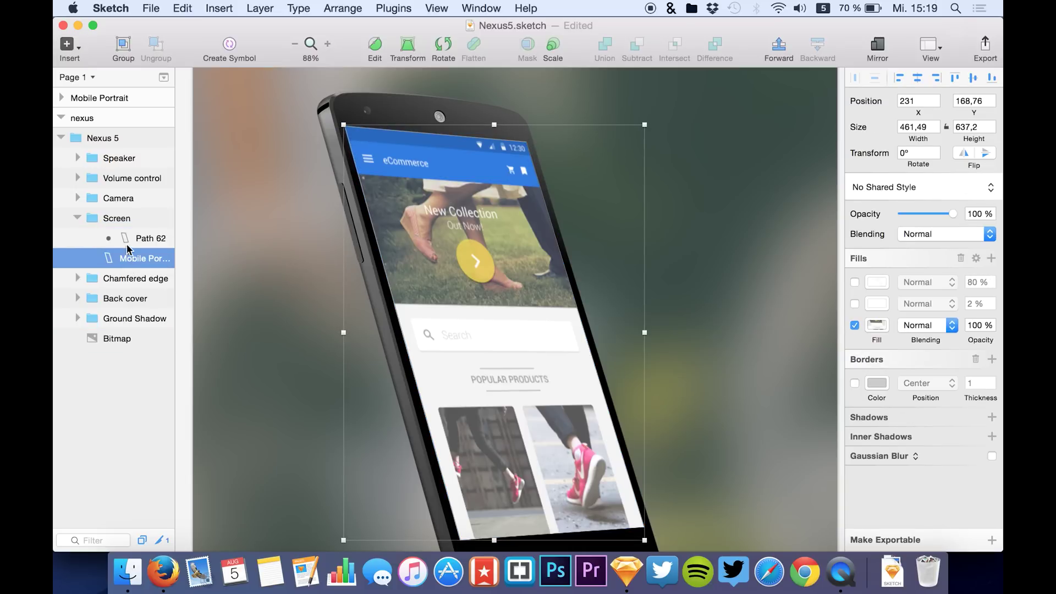
click(130, 240)
right_click(127, 258)
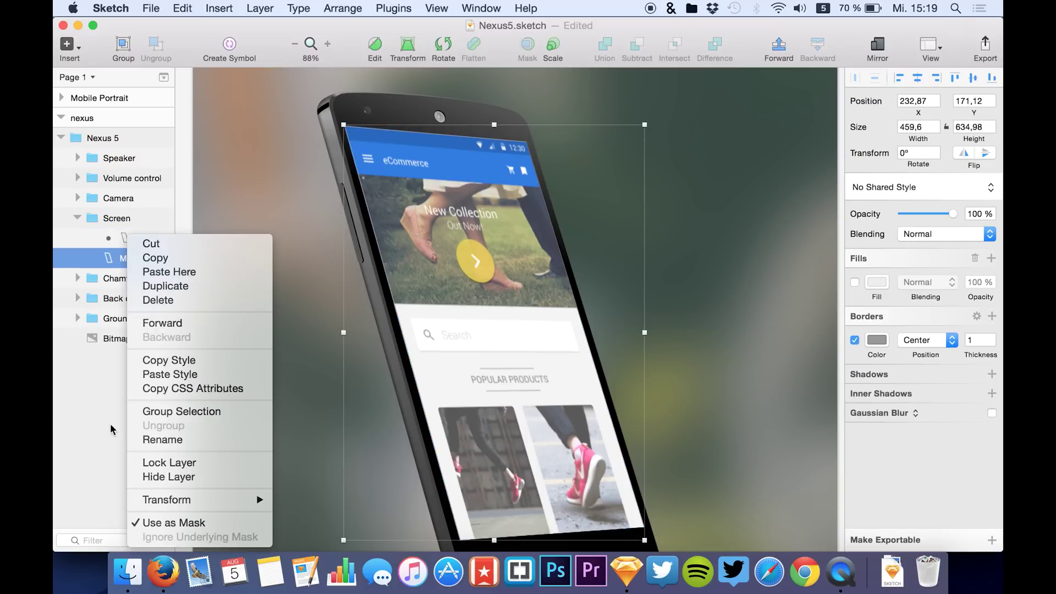
click(174, 521)
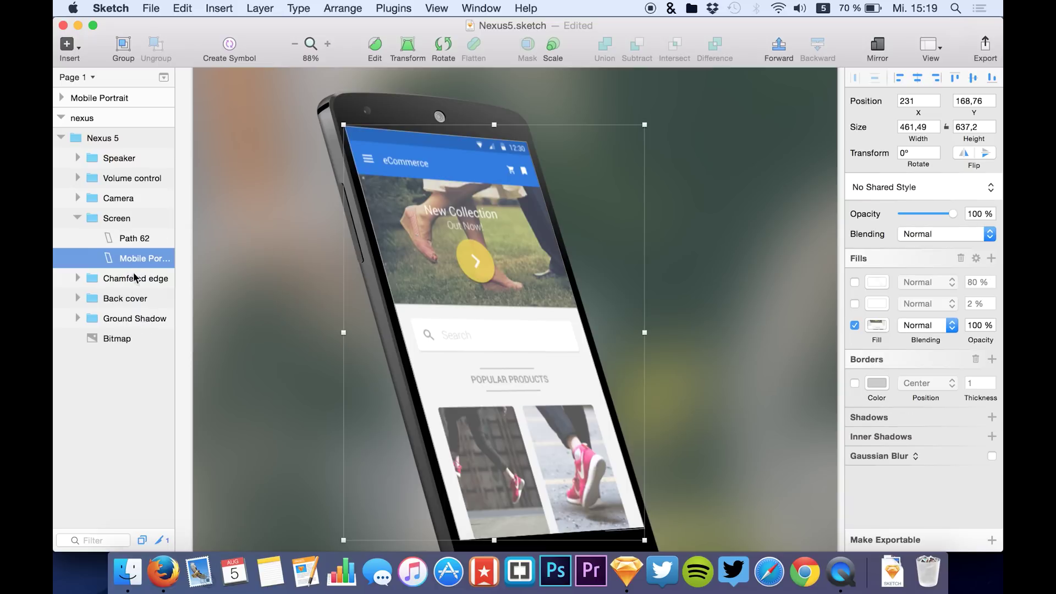
click(126, 237)
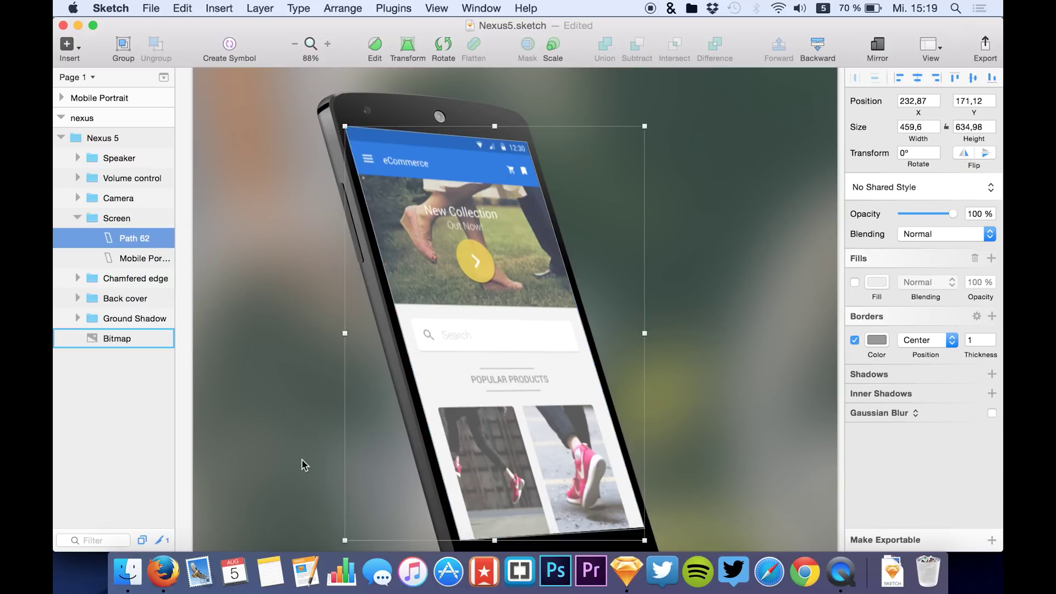
click(164, 258)
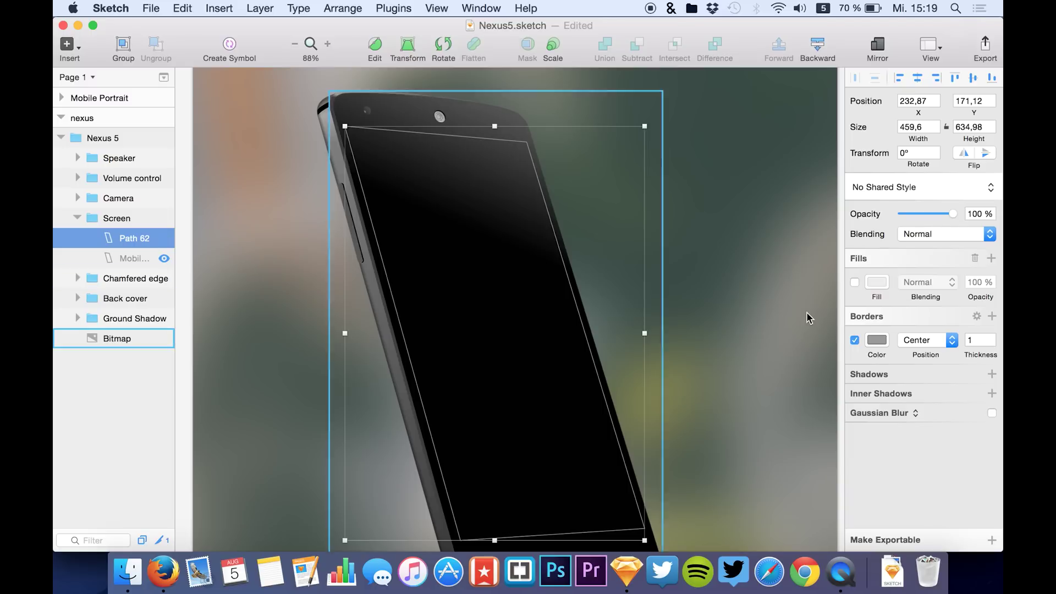
Give Path 62 a solid red FF2626 fill
click(854, 282)
click(876, 283)
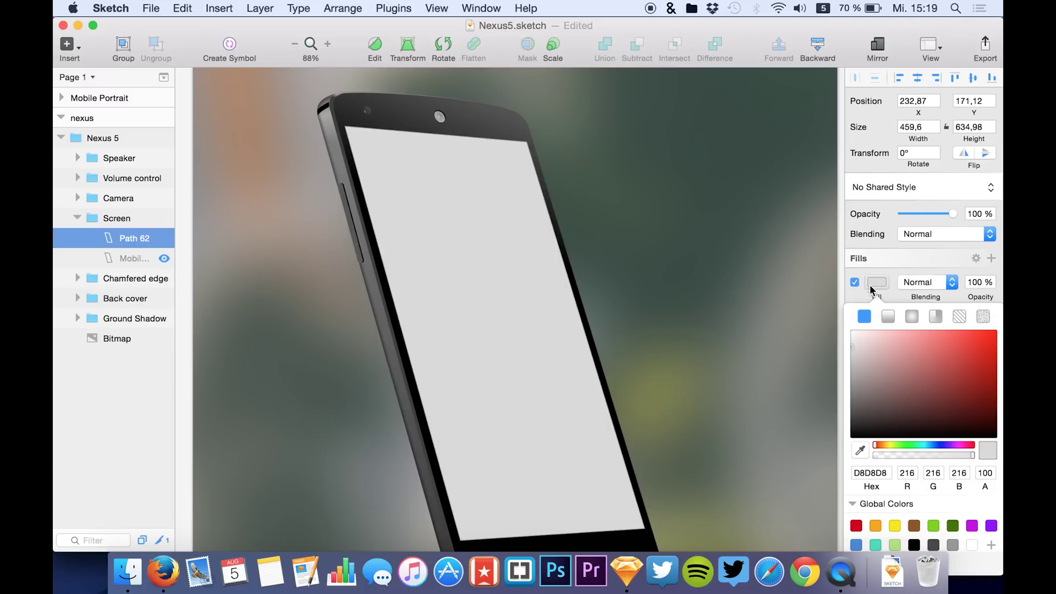
drag(936, 367, 975, 331)
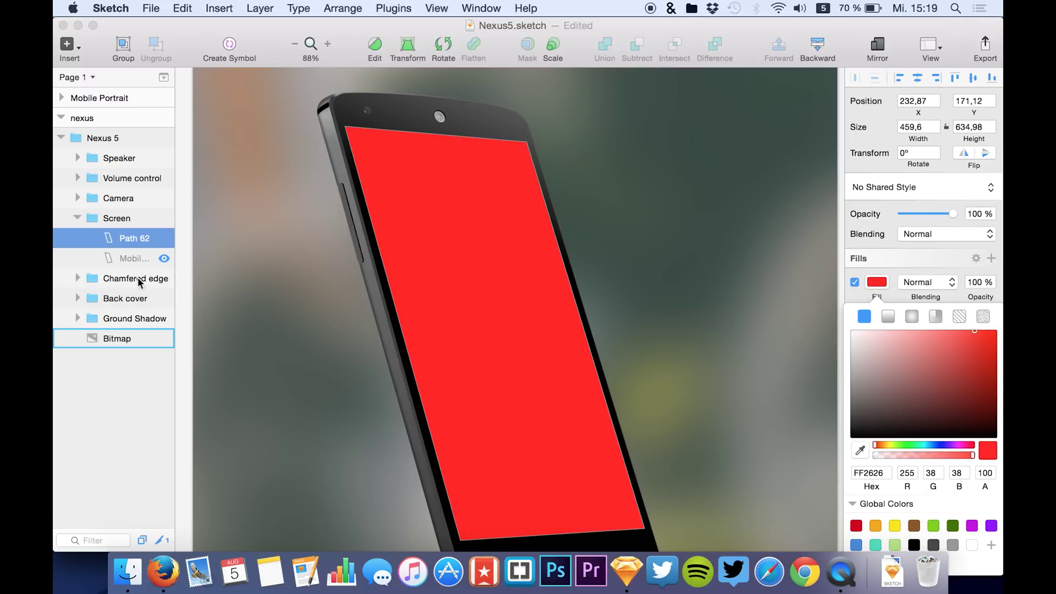
click(117, 342)
click(135, 242)
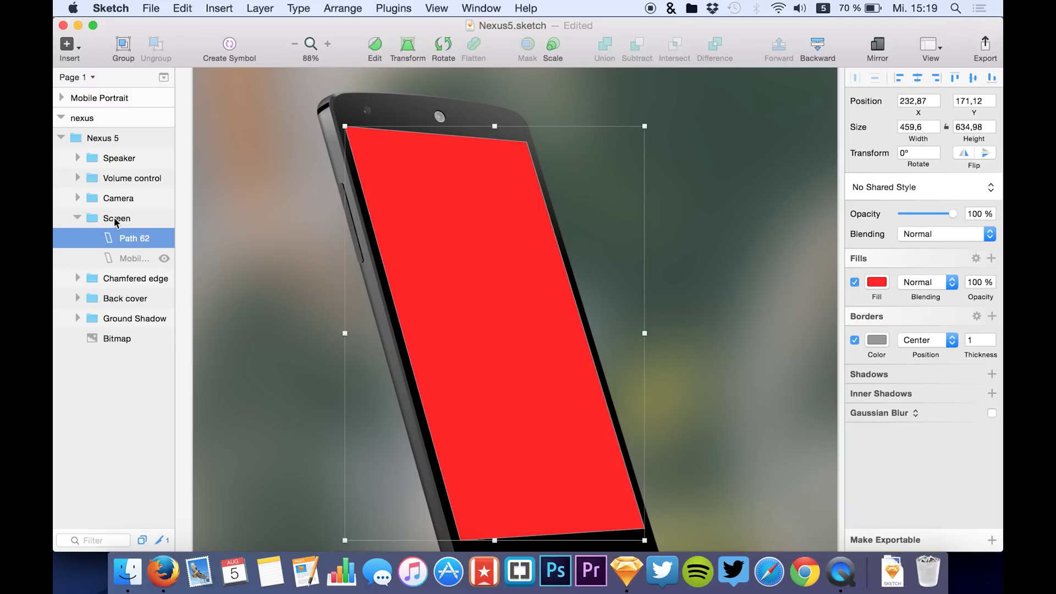
Rename the Mobile Portrait eCommerce artboard to '123'
scroll(335, 236, down, 5)
scroll(336, 242, left, 5)
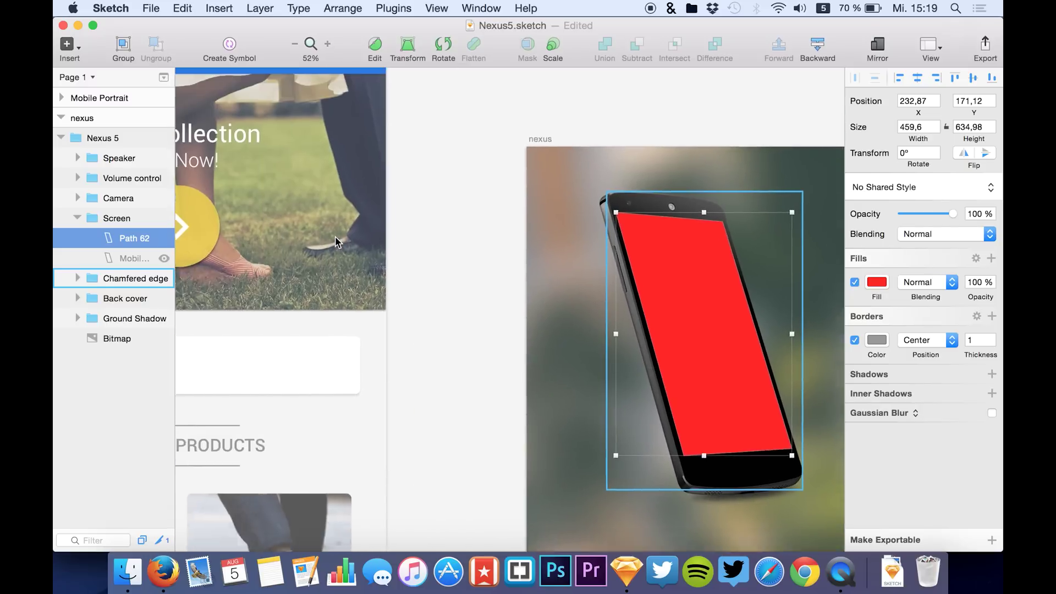
scroll(335, 243, down, 5)
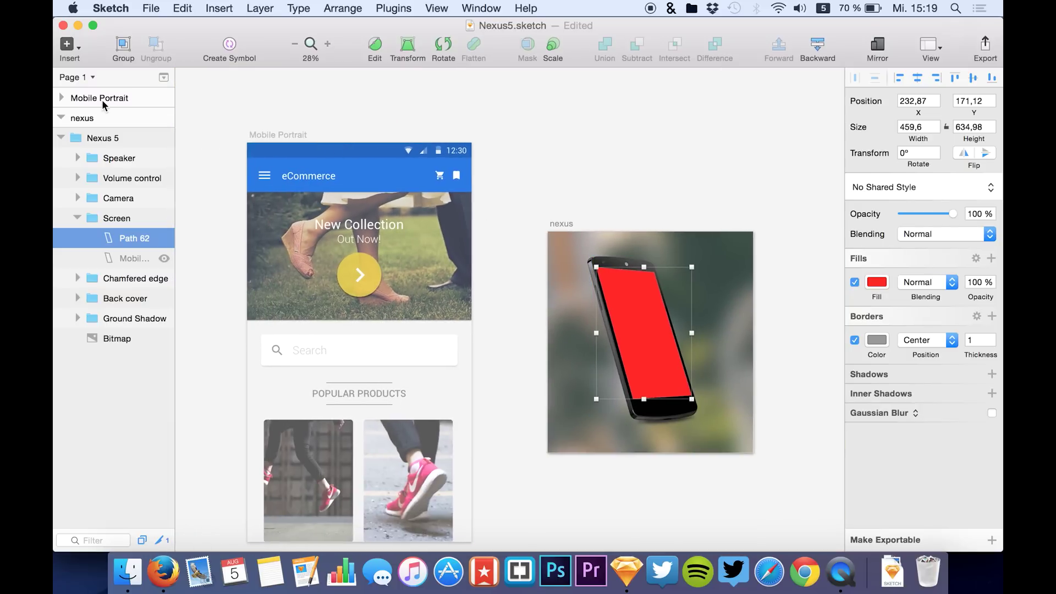
double_click(102, 97)
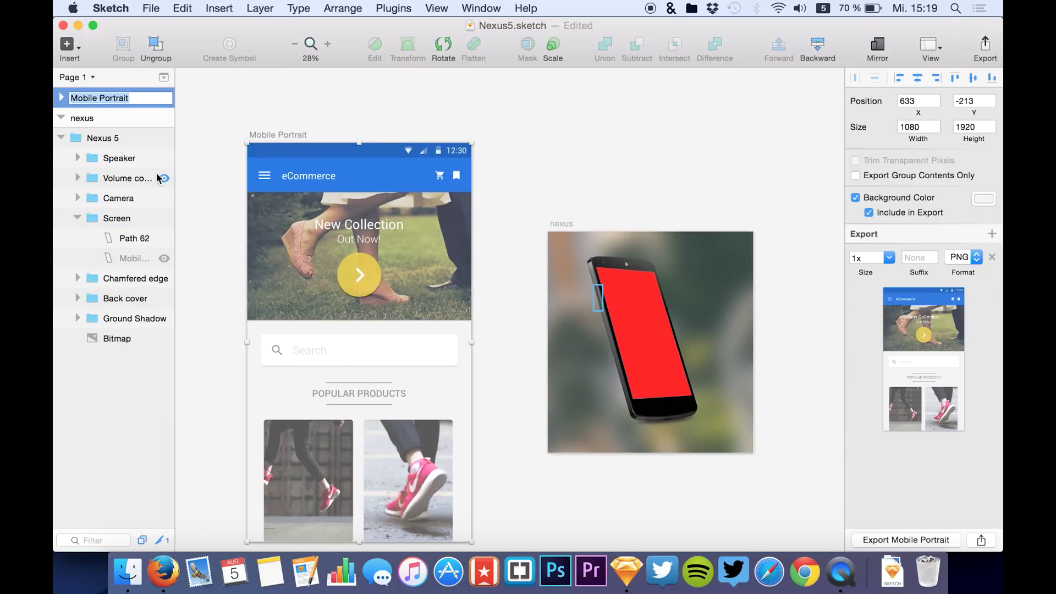
text(123)
key(Return)
Rename the Path 62 screen shape to '123'
click(134, 239)
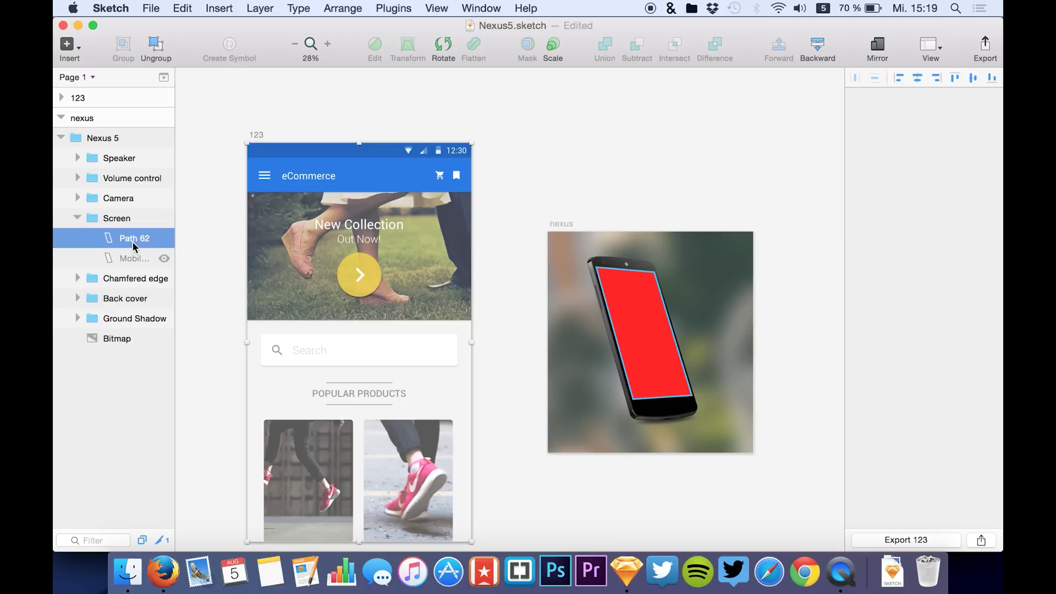
double_click(140, 242)
text(123)
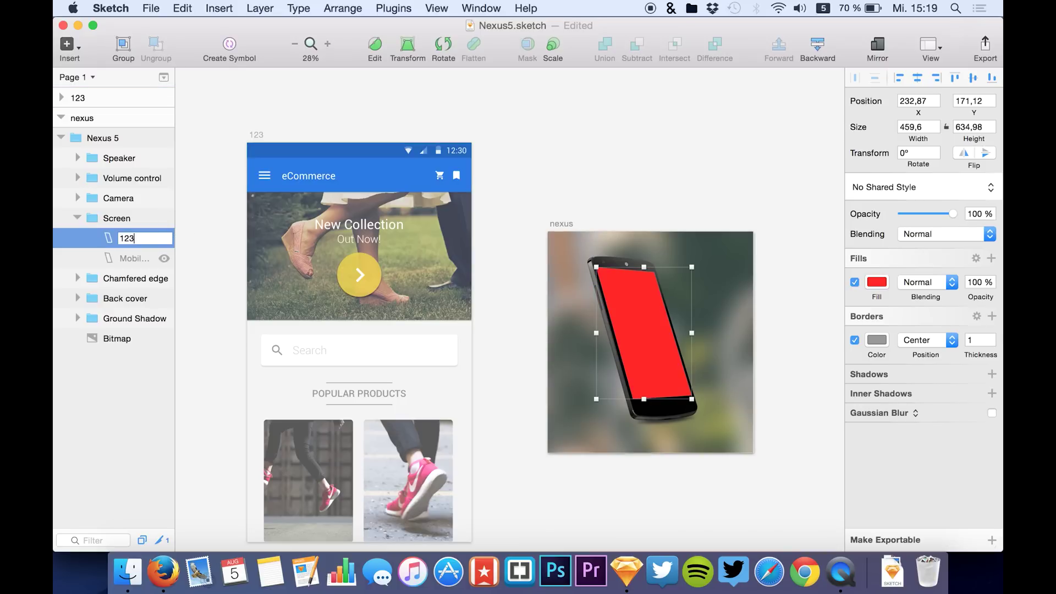
key(Return)
scroll(748, 274, right, 3)
scroll(418, 229, left, 5)
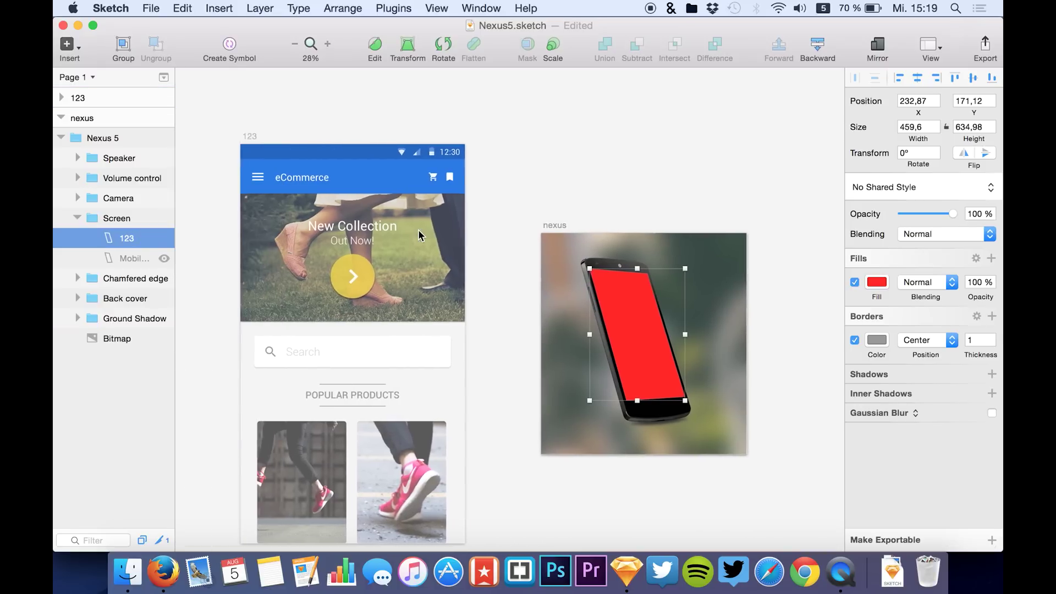
Project the 123 artboard onto the phone screen with Magic Mirror
click(394, 8)
mouse_move(418, 26)
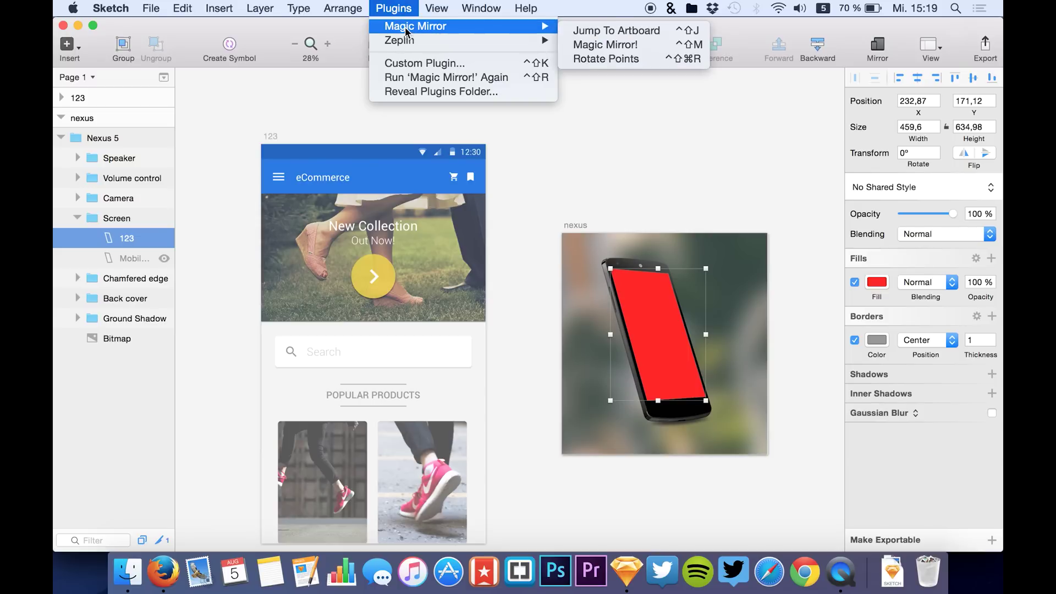
click(588, 46)
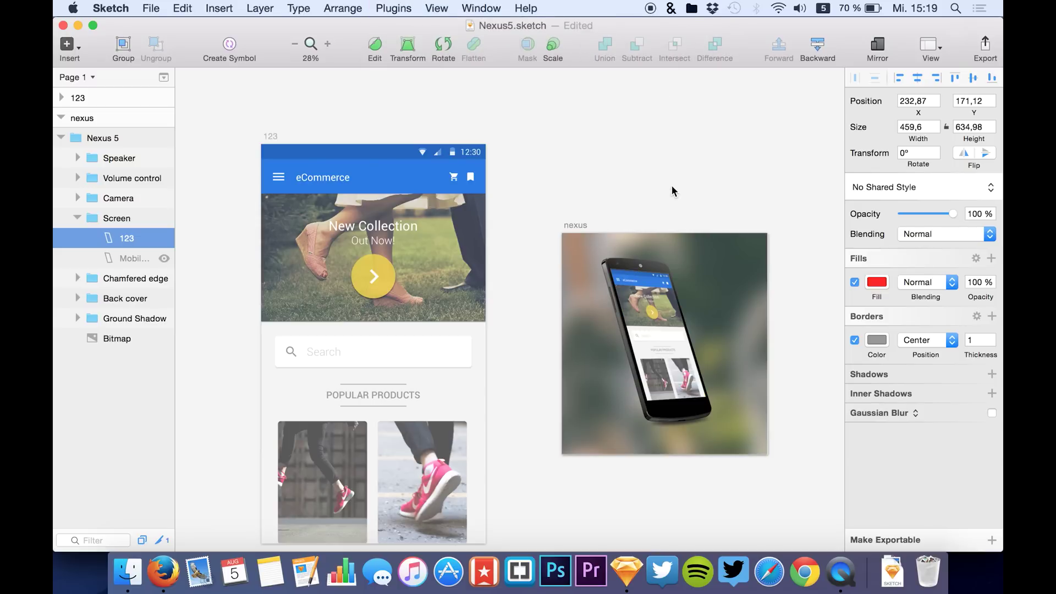
Nudge the projected screen image one pixel down and one pixel right
scroll(679, 185, right, 2)
scroll(625, 372, up, 3)
scroll(625, 372, up, 3)
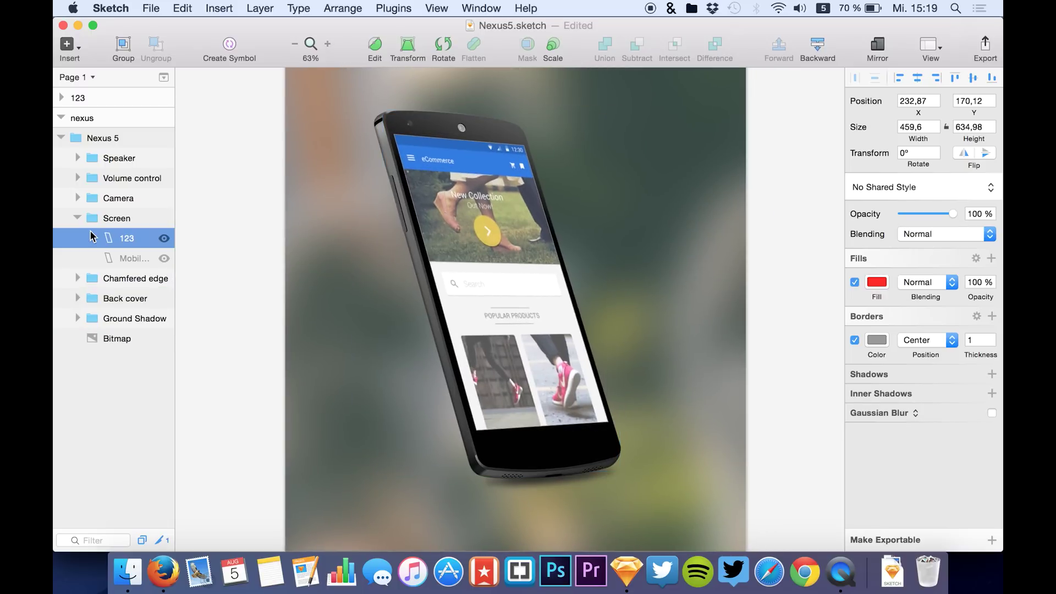
key(Down)
scroll(348, 232, up, 3)
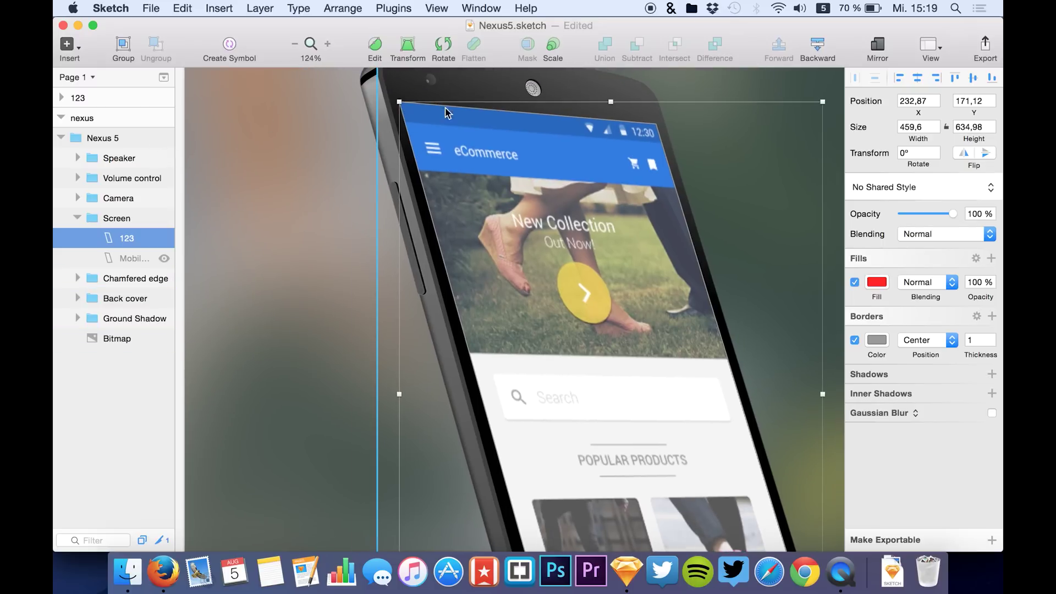
key(Right)
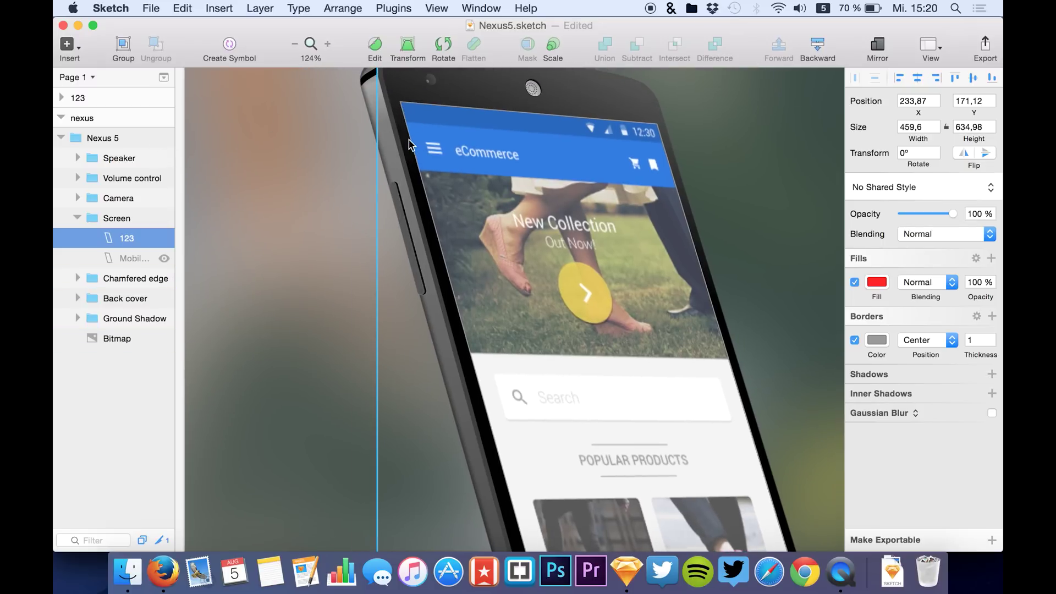
key(super+1)
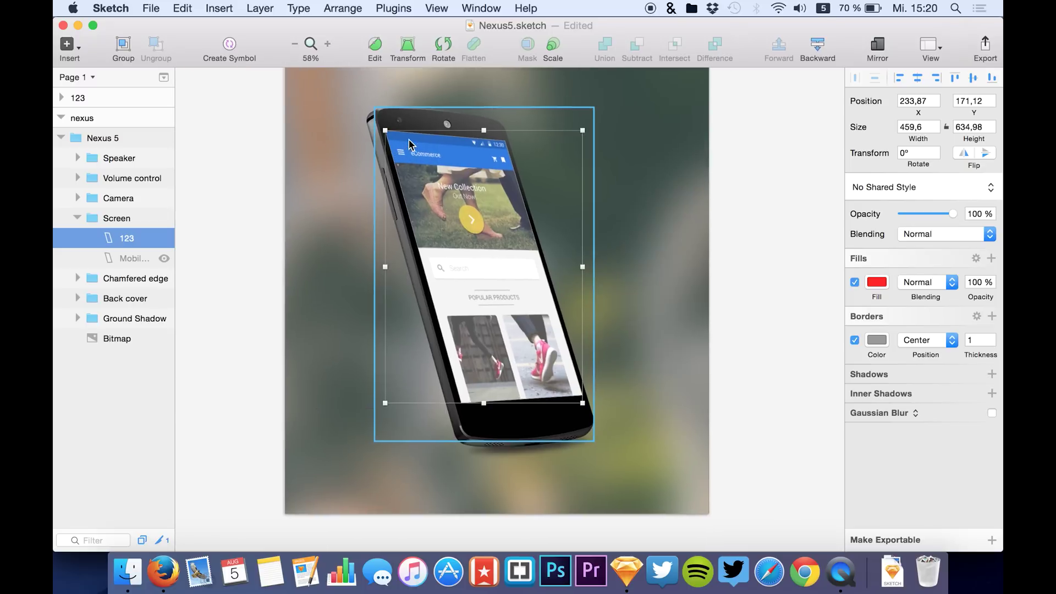
click(794, 203)
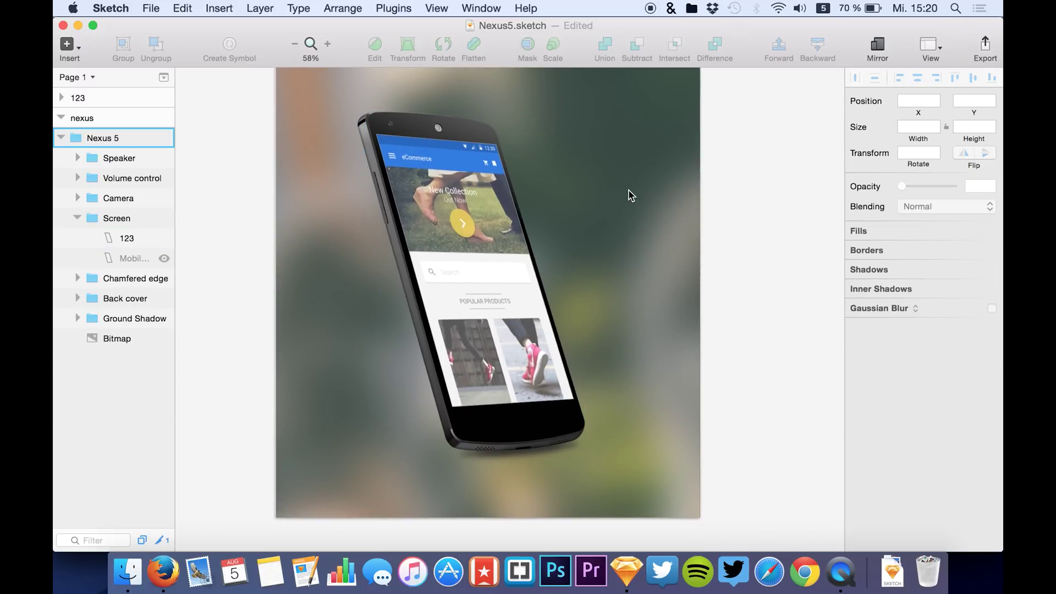
scroll(571, 320, up, 3)
scroll(566, 338, down, 4)
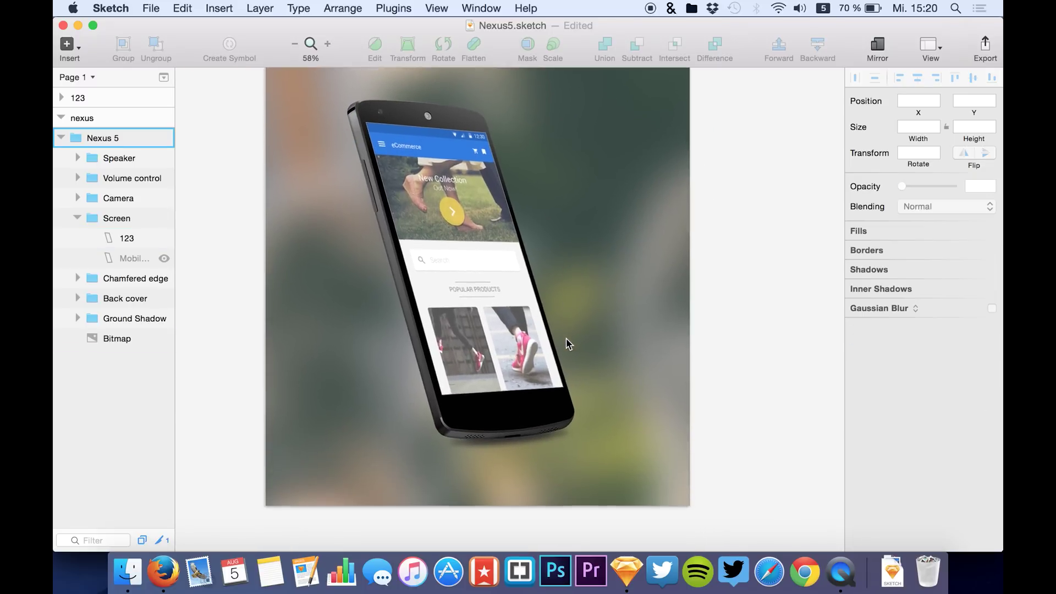
scroll(566, 338, down, 3)
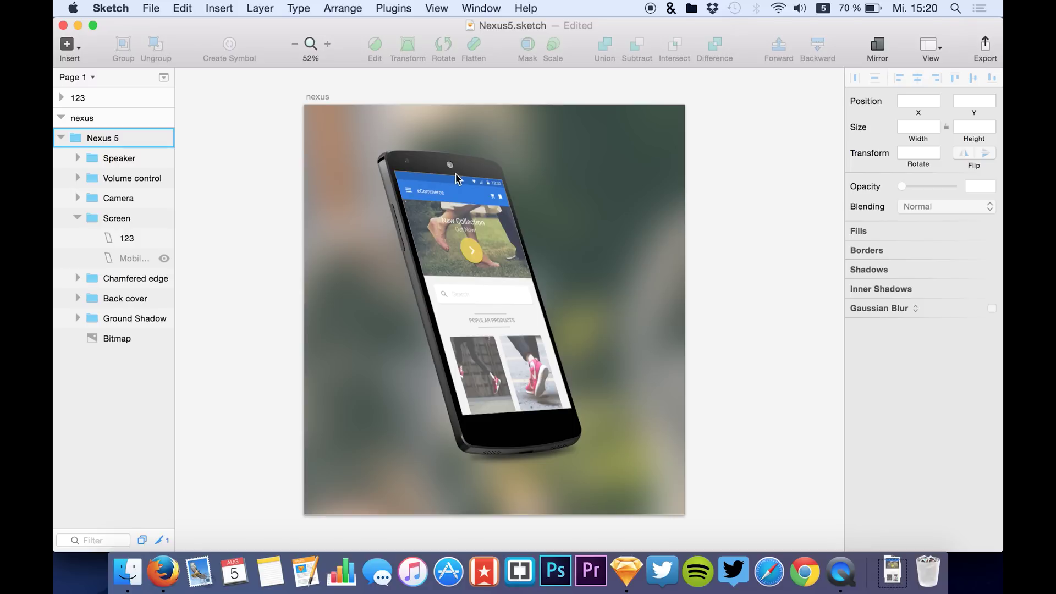
scroll(457, 179, up, 5)
scroll(457, 179, down, 3)
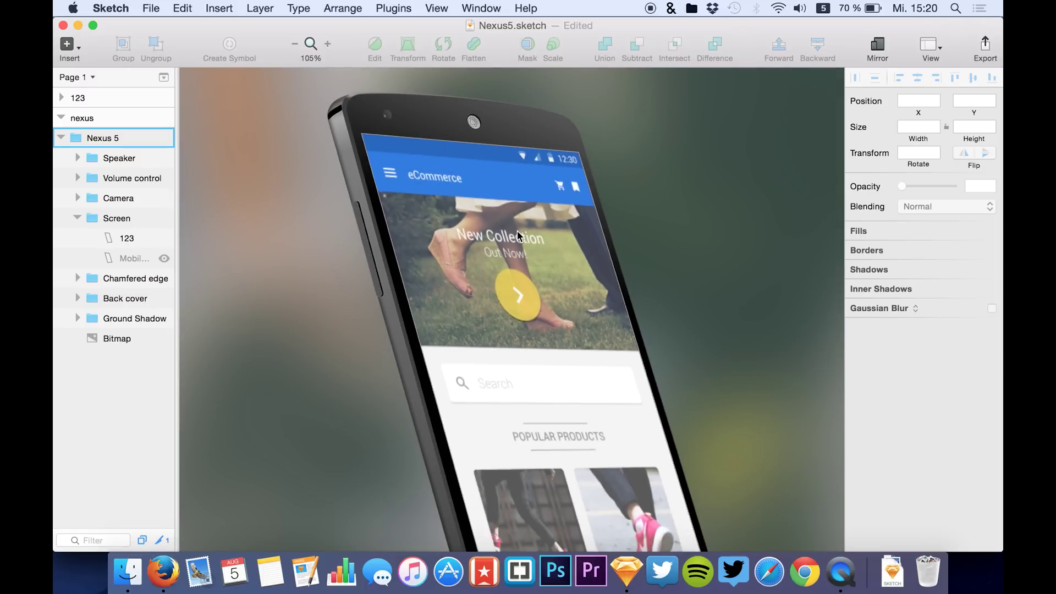
scroll(443, 206, up, 2)
scroll(443, 206, right, 1)
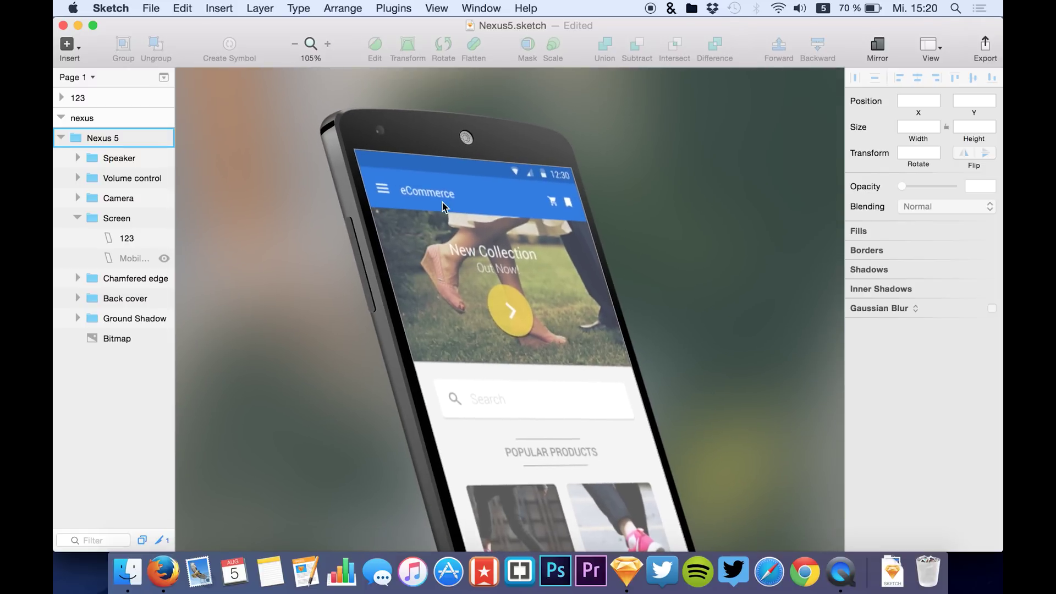
scroll(435, 208, down, 3)
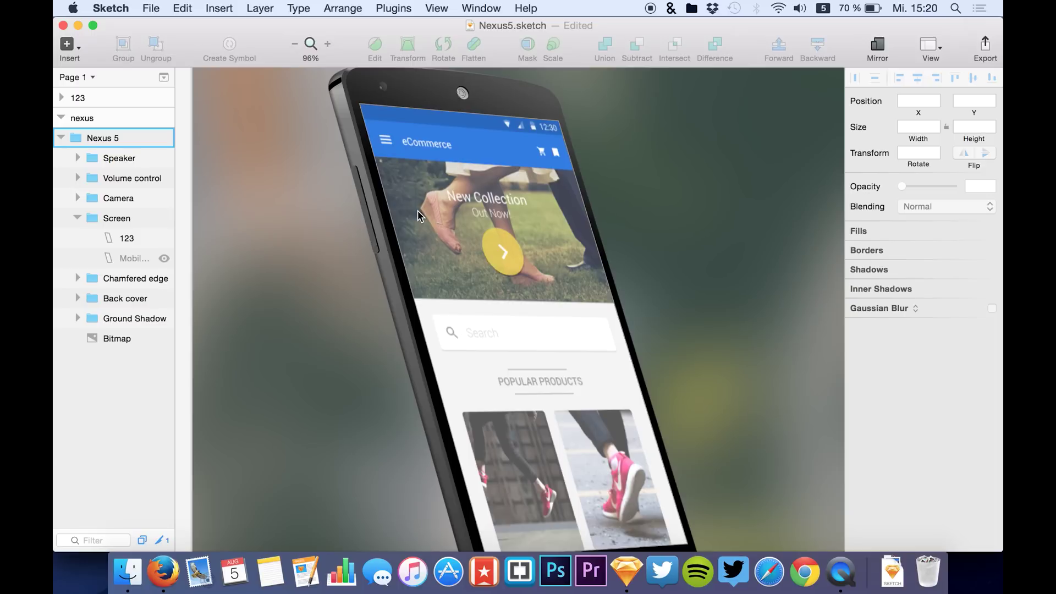
scroll(417, 212, down, 5)
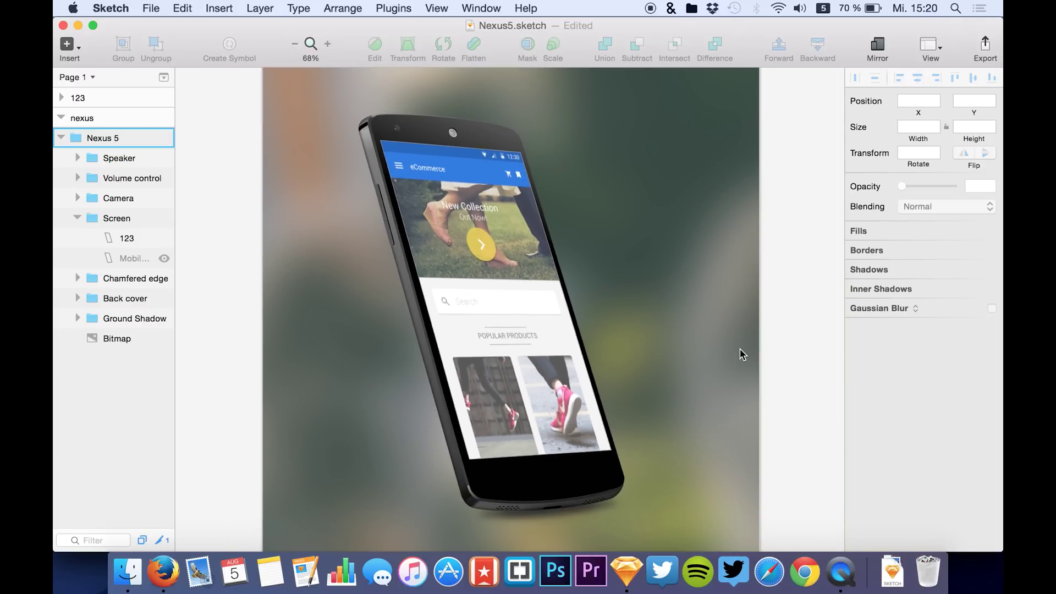
scroll(806, 347, down, 3)
scroll(807, 346, right, 5)
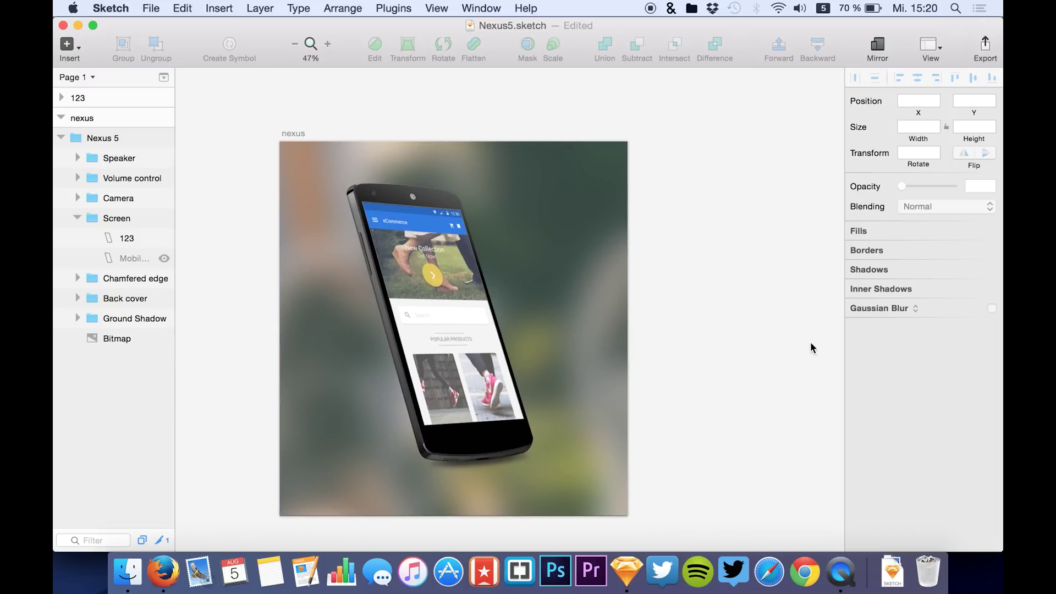
scroll(671, 310, left, 3)
scroll(672, 311, up, 3)
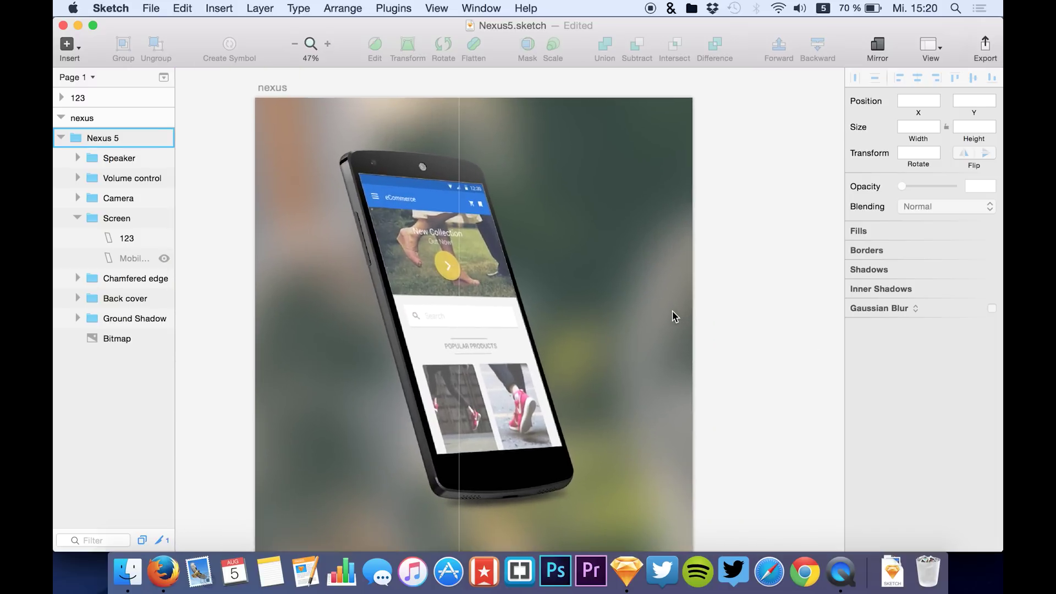
scroll(672, 310, left, 1)
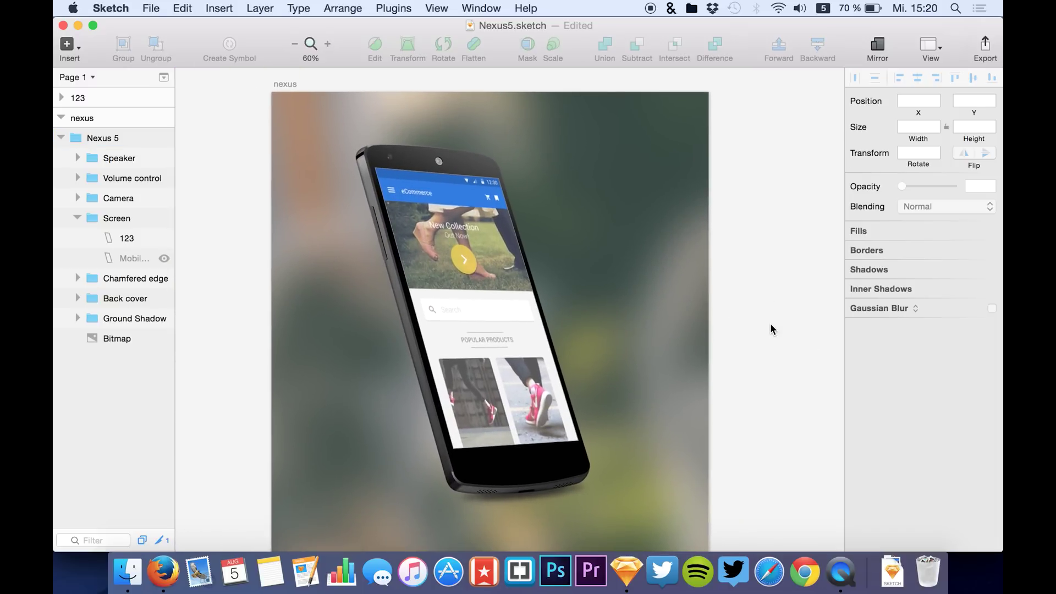
scroll(771, 324, down, 2)
scroll(770, 329, right, 3)
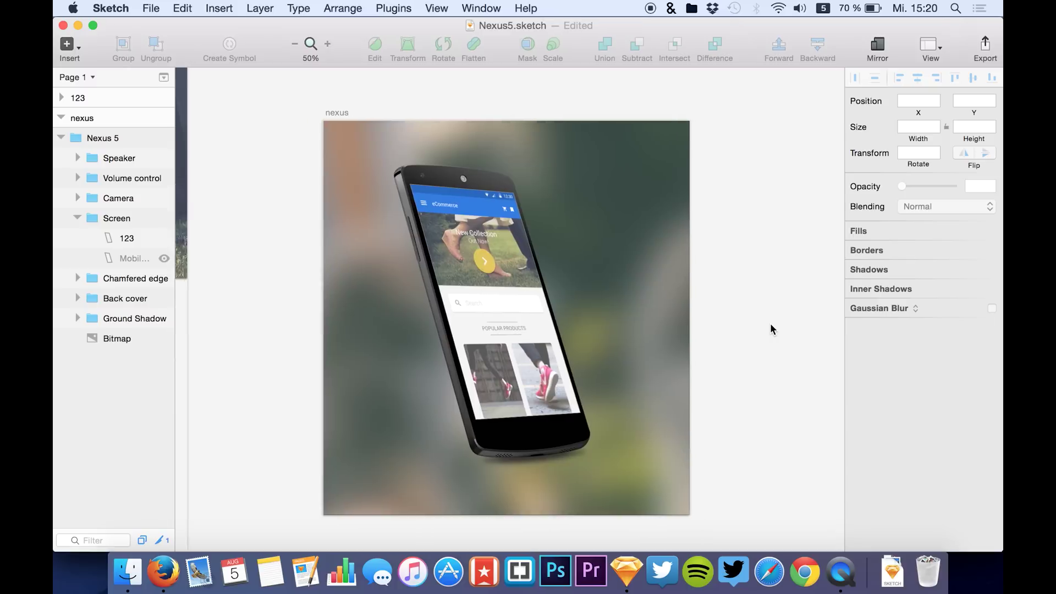
scroll(794, 330, left, 2)
scroll(726, 360, up, 1)
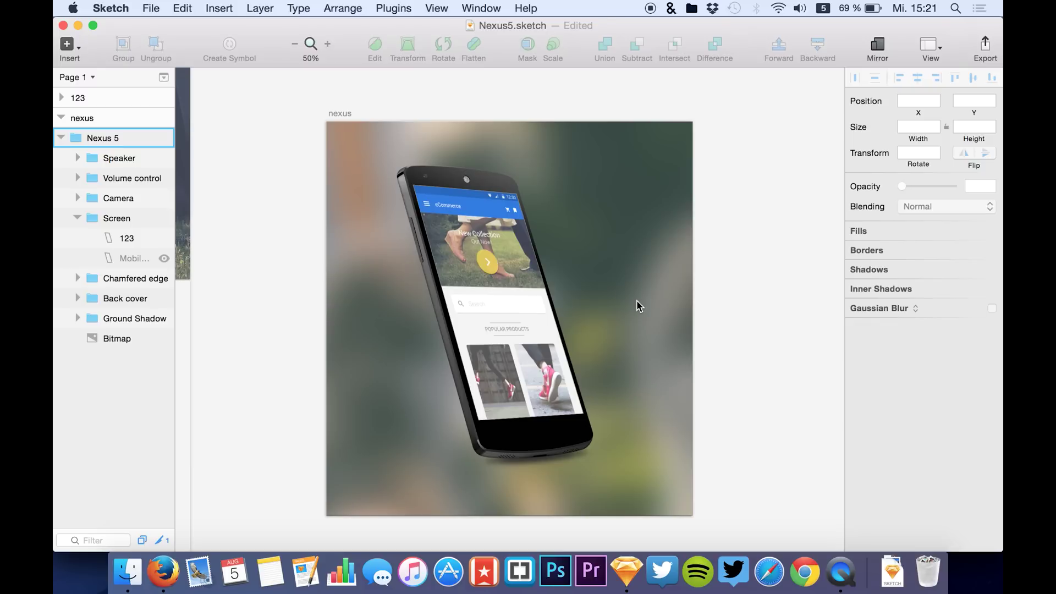
click(291, 109)
click(331, 111)
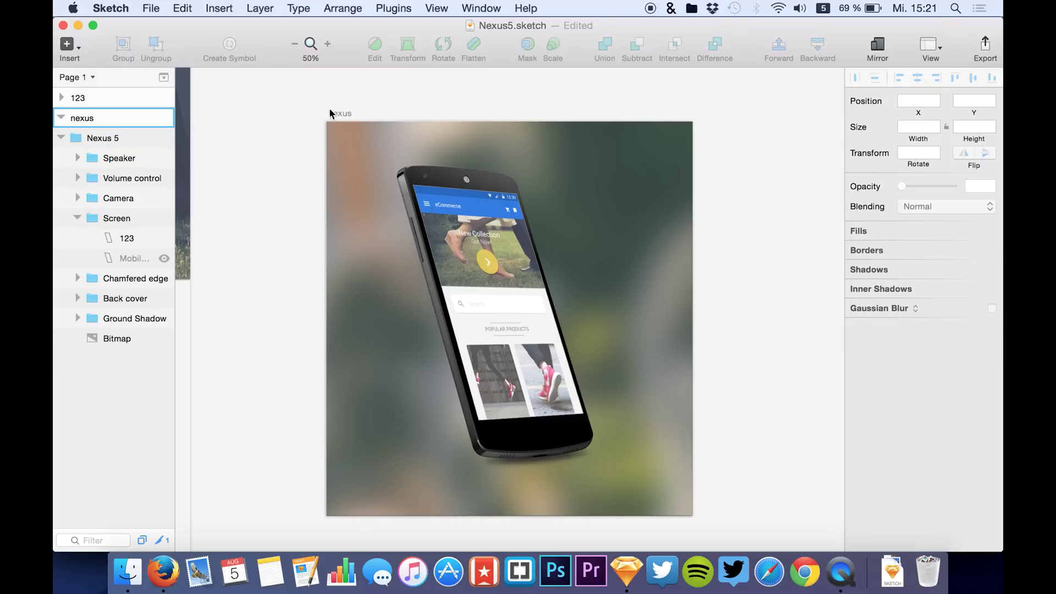